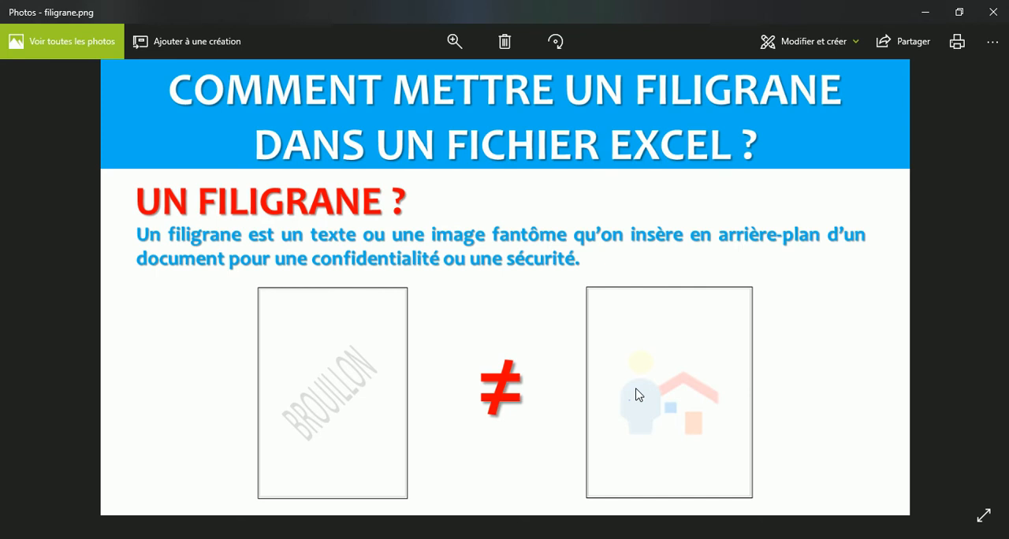
# Switch to Word, create a blank document, and show page thumbnails in a narrower navigation pane.
pyautogui.click(926, 21)
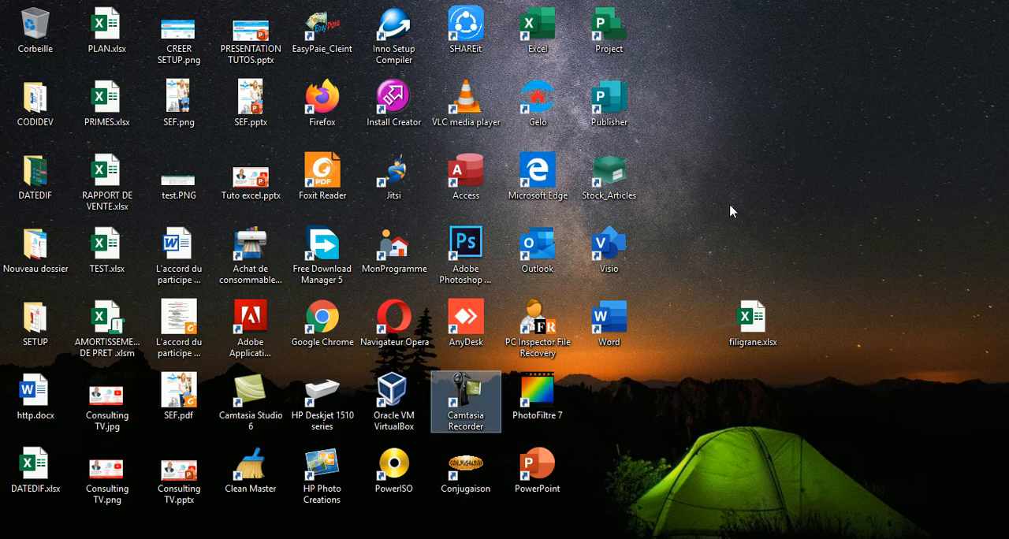
pyautogui.doubleClick(618, 335)
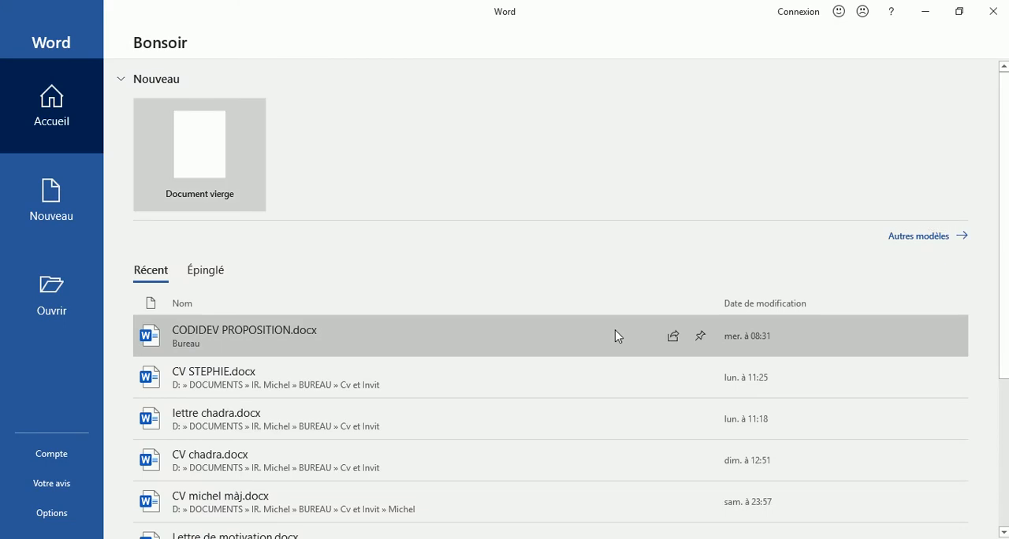
pyautogui.click(198, 162)
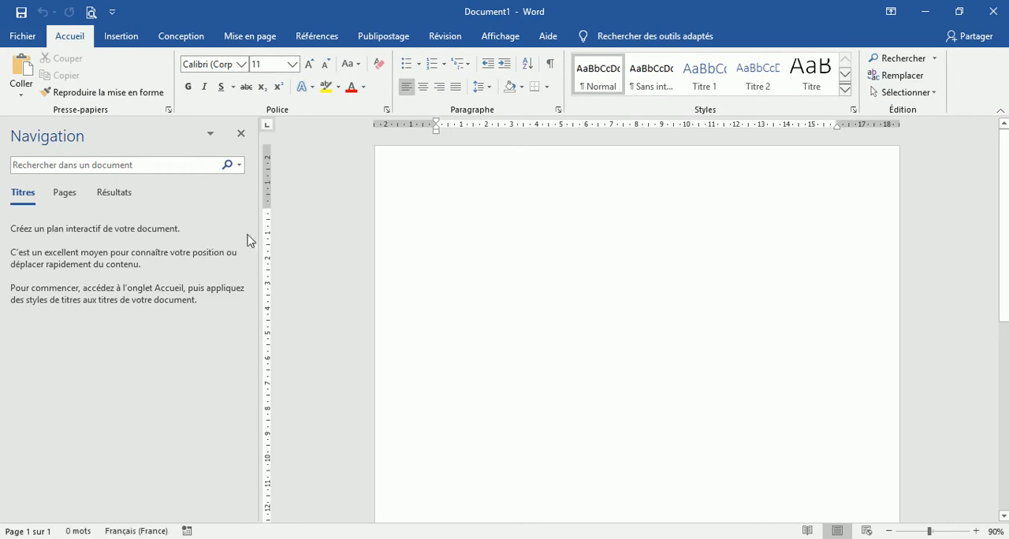
pyautogui.moveTo(259, 243); pyautogui.dragTo(180, 237)
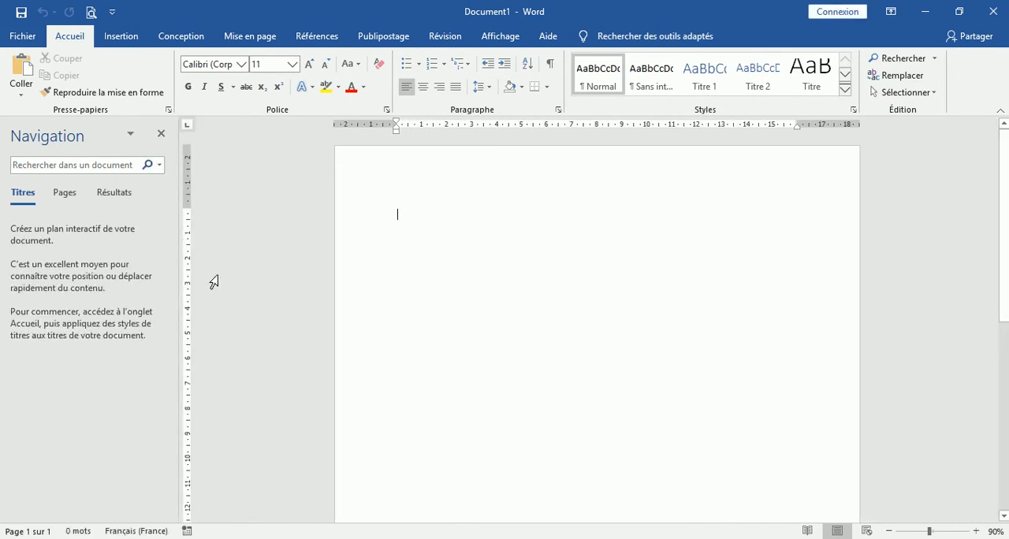
pyautogui.click(67, 196)
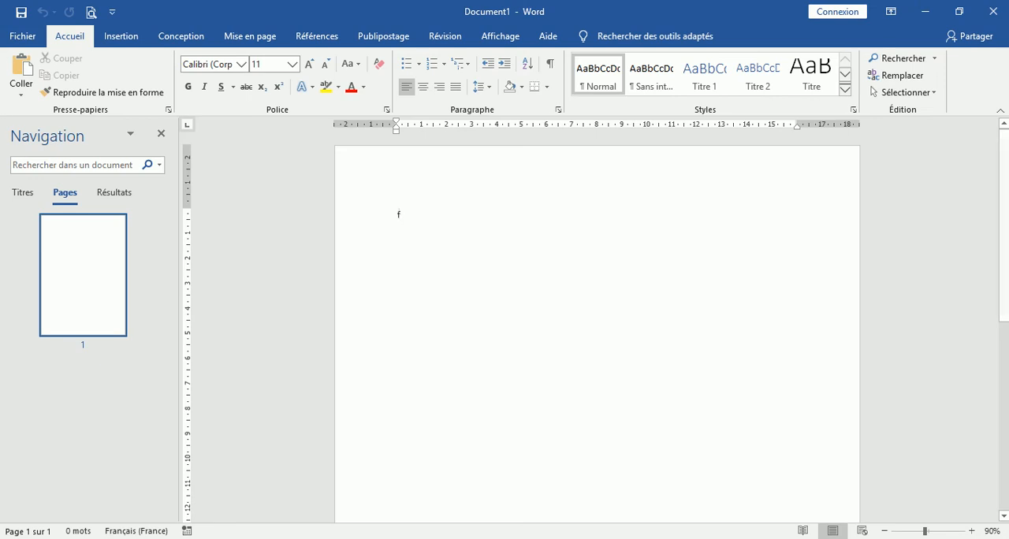
# Write a five-line filler paragraph starting with "fjdfjjjdfdfdf" and continuing with repeated n characters.
pyautogui.write('fjdfjjjdfdfdfnnnnnnnnnnnnnn')
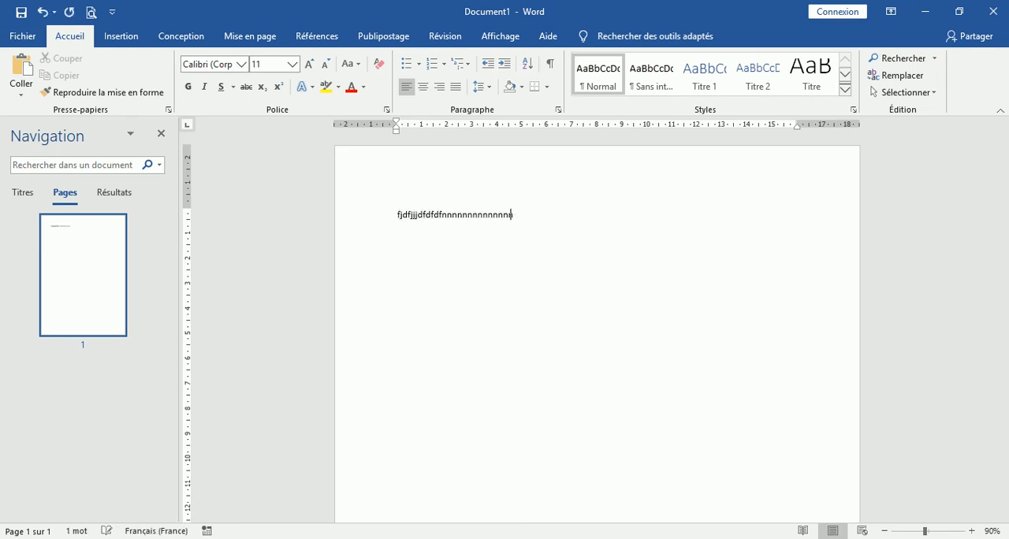
pyautogui.write('nnnnnnnnnnnnnnnnnnnnnnnnnnnnnnnnnnnnnnnnnnnnnnnnnnnnnnnnnnnnnnnnnnnnnnnnnnnnnnnnnnnnnnnnnnnnnnnnnnnnnnn')
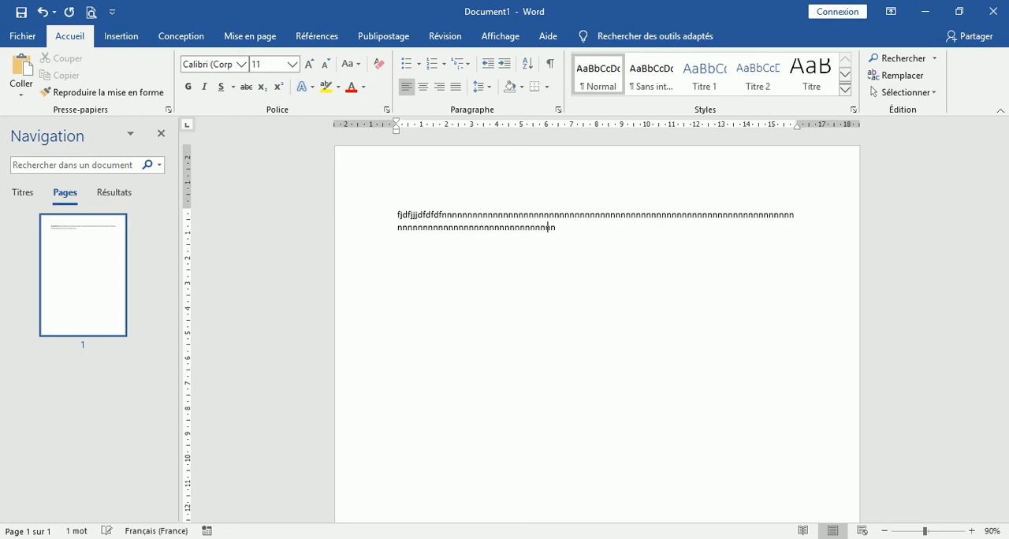
pyautogui.write('nnnnnnnnnnnnnnnnnnnnnnnnnnnnnnnnnnnnnnnnnnnnnnnnnnnnnnnnnnnnnnnnnnnnnnnnnnnnnnnnnnnnnnnnnnnnnnnnnnnnnnnnnnnnnnnnnnnnnnnnnnnnnnnnnnnnnnn')
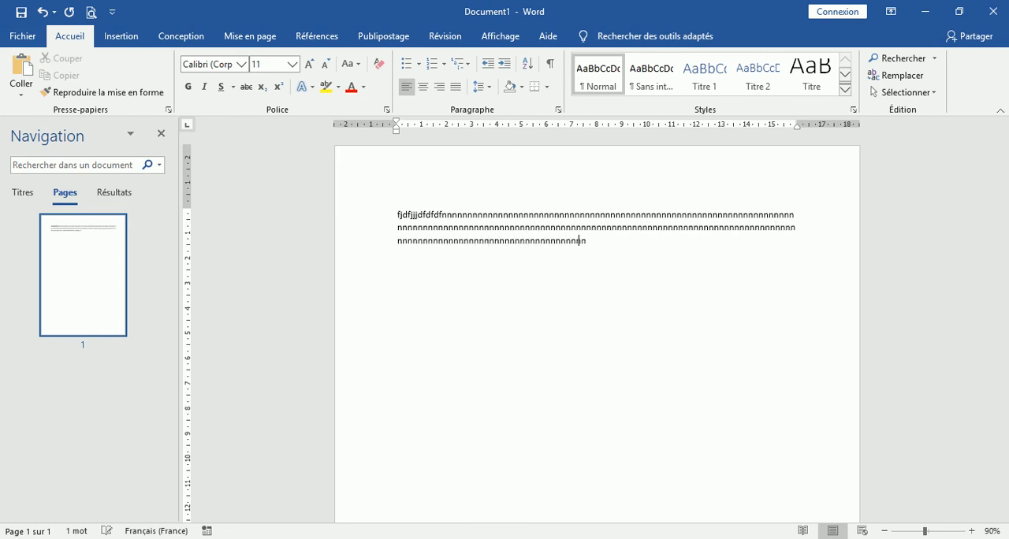
pyautogui.write('nnnnnnnnnnnnnnnnnnnnnnnnnnnnnnnnnnnnnnnnn')
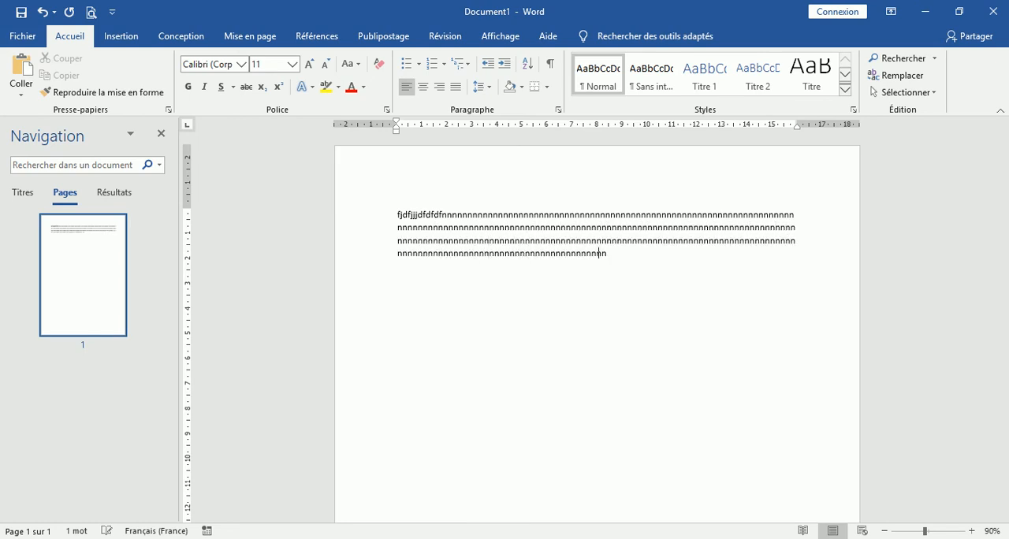
pyautogui.write('nnnnnnnnnnnnnnnnnnnnnnnnnnnnnnnnnnnnnnnnnnnnnnnnnnnnnnnnnnnnnnnnnnnnnnnnnn')
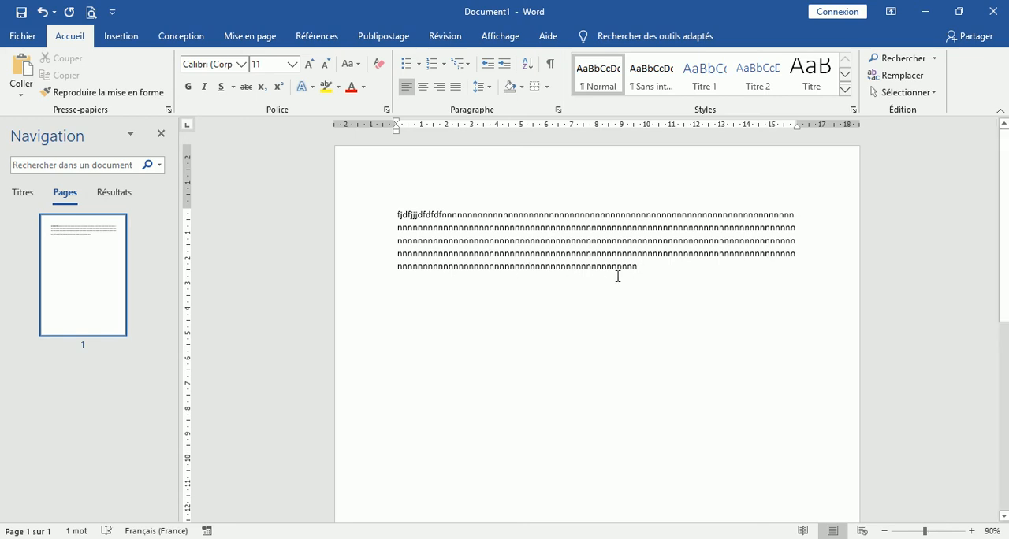
# Copy the filler paragraph and paste six copies of it below the original.
pyautogui.moveTo(644, 273); pyautogui.dragTo(400, 208)
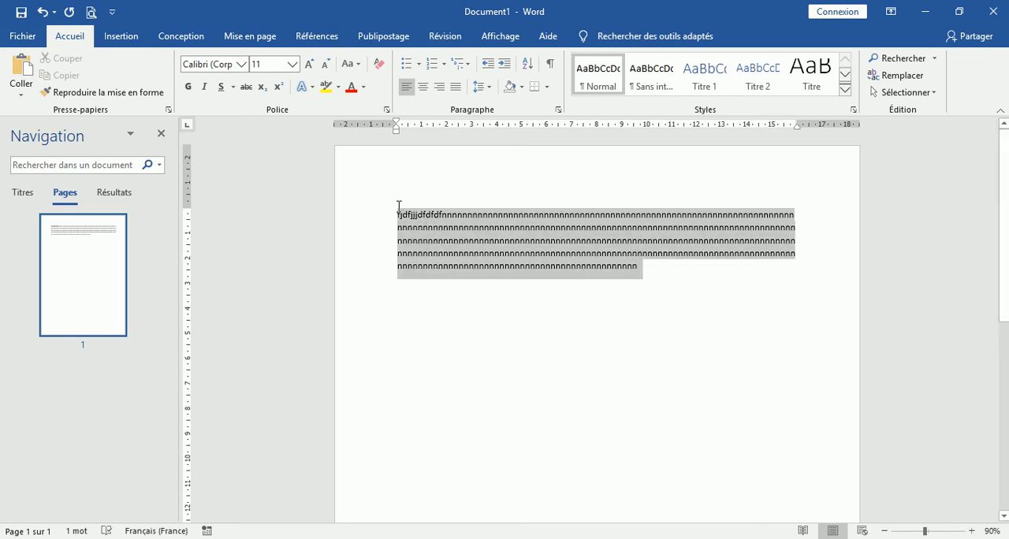
pyautogui.click(61, 75)
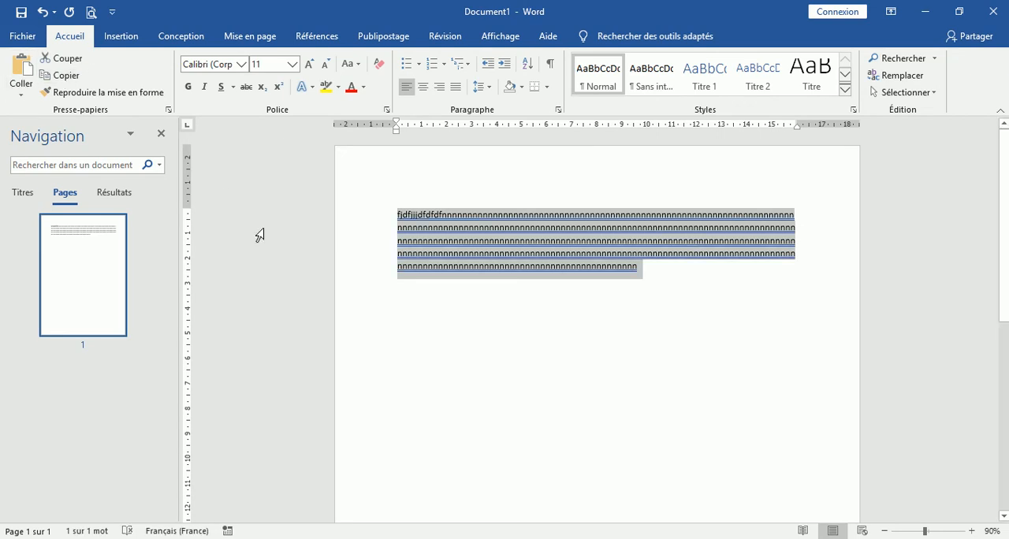
pyautogui.click(642, 286)
pyautogui.press('Return')
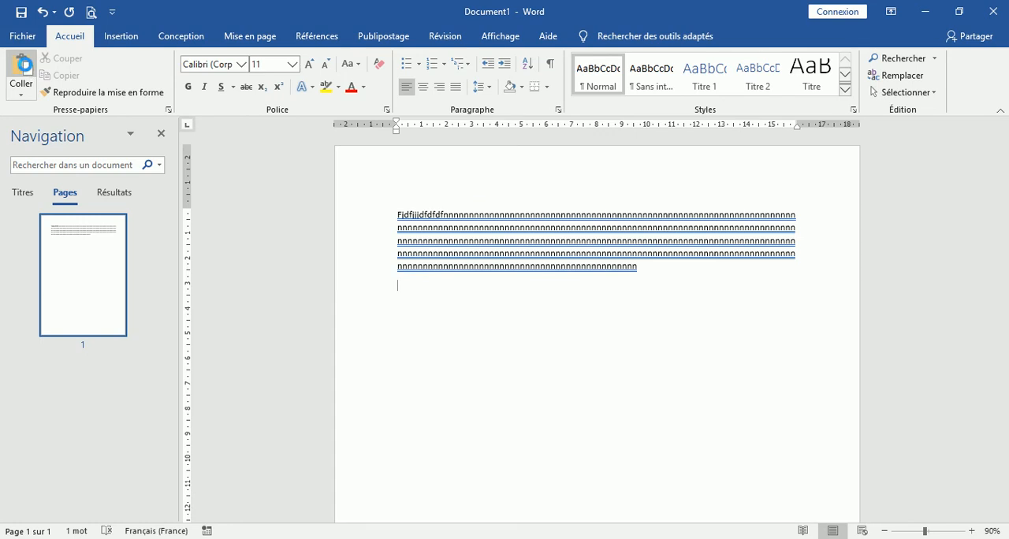
pyautogui.click(26, 65)
pyautogui.click(25, 66)
pyautogui.click(25, 66)
pyautogui.click(25, 66)
pyautogui.click(25, 66)
pyautogui.click(25, 67)
pyautogui.click(25, 68)
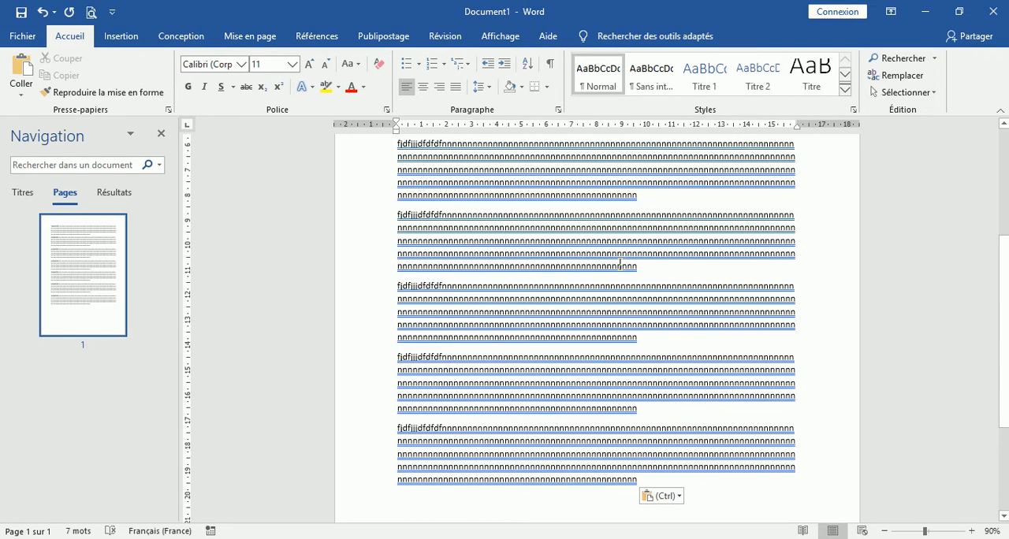
# Apply the predefined BROUILLON 1 watermark to the document.
pyautogui.click(179, 37)
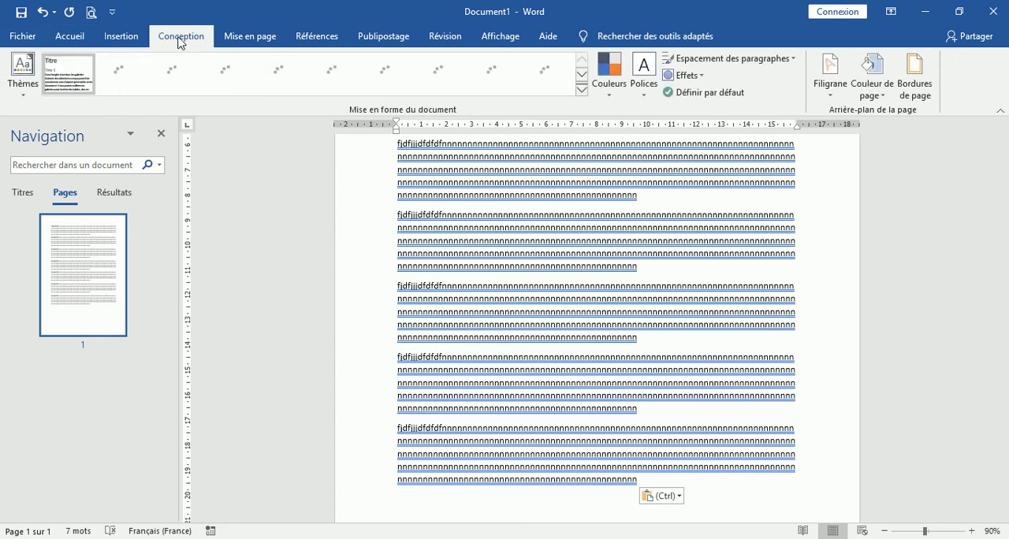
pyautogui.click(833, 97)
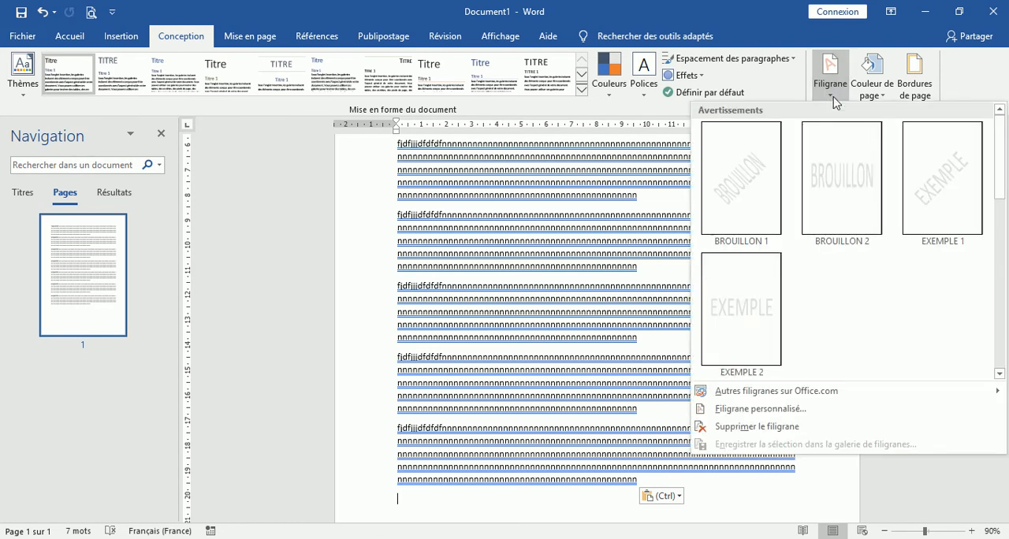
pyautogui.click(752, 201)
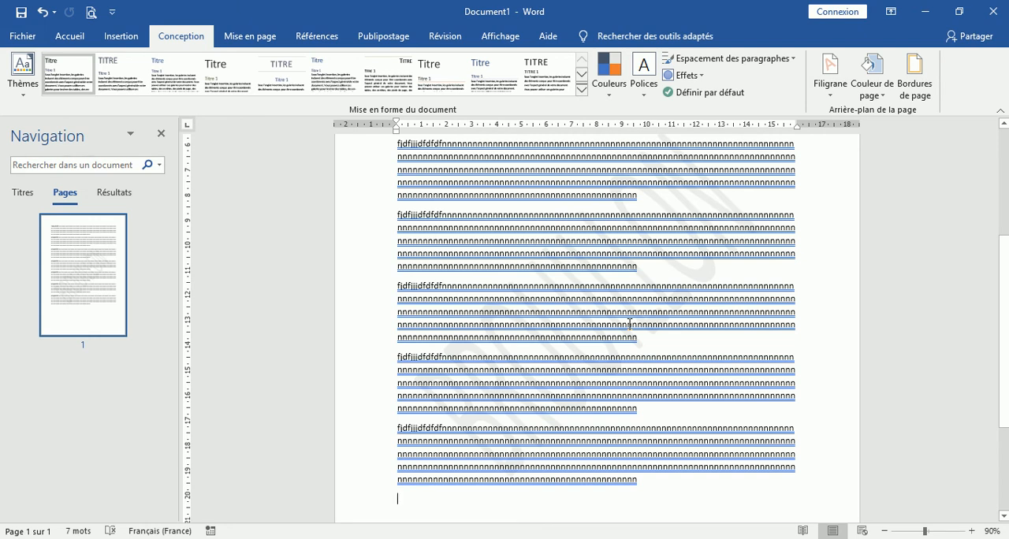
# Insert a page break after the text and check the watermark on both pages in print preview.
pyautogui.hotkey('ctrl', 'Return')
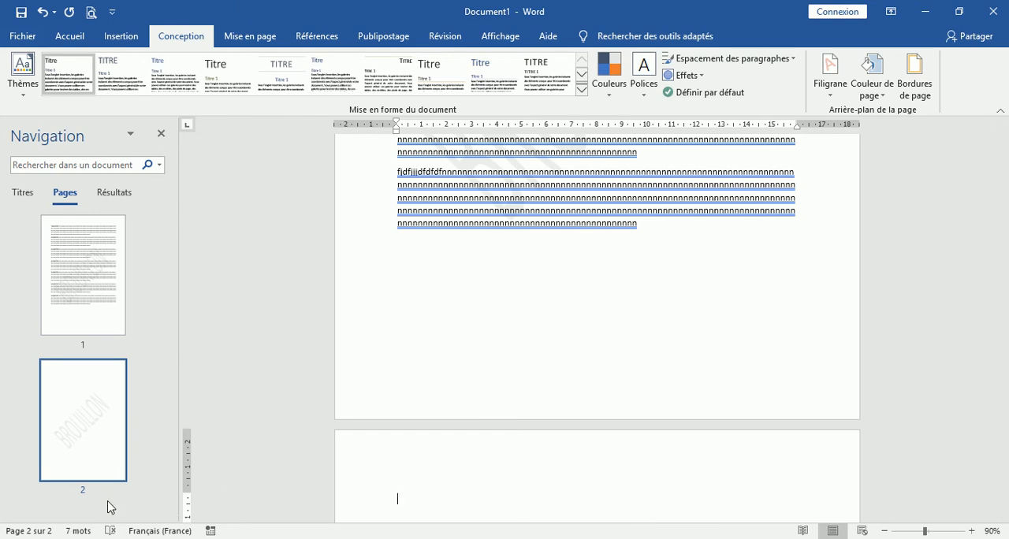
pyautogui.click(94, 15)
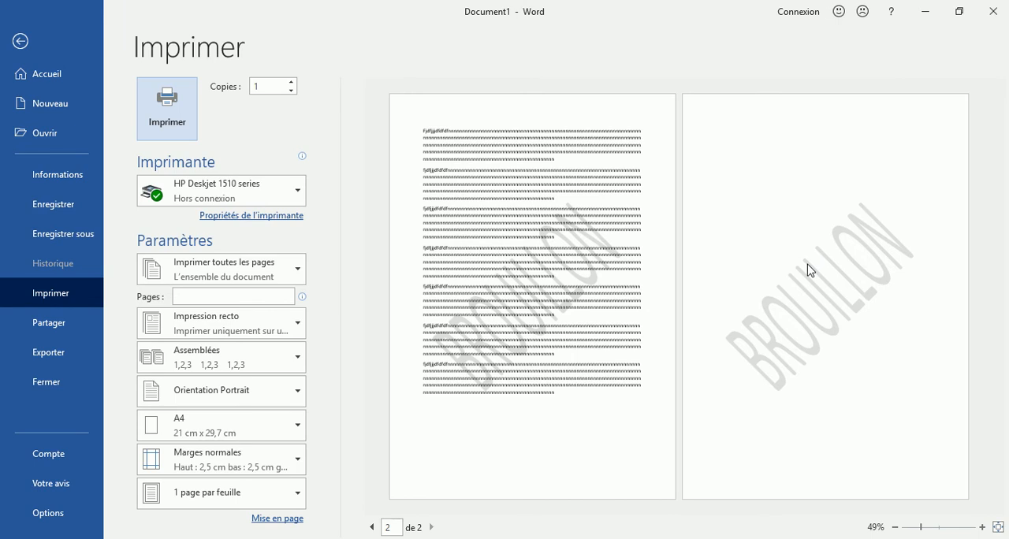
pyautogui.click(19, 41)
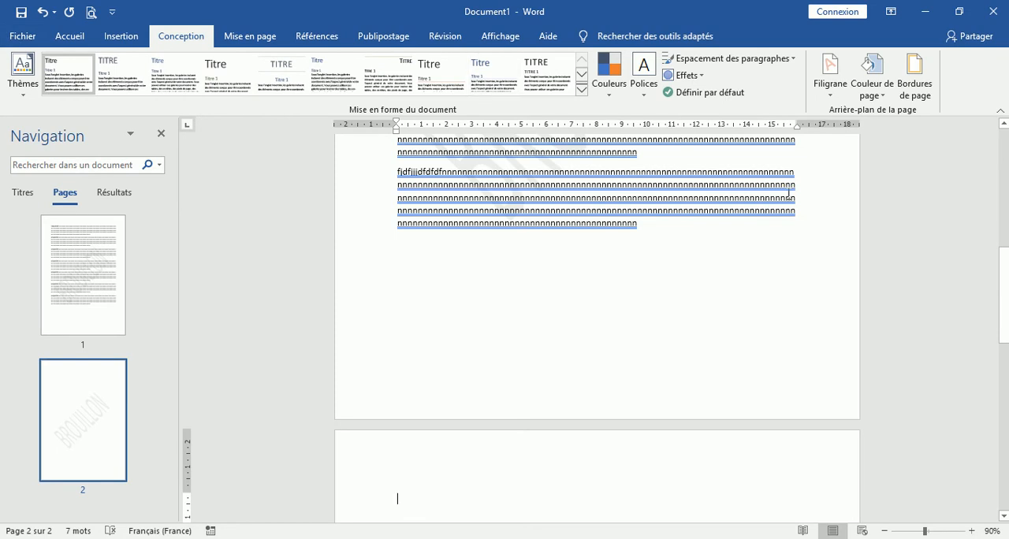
# Replace the watermark text with "test" through a custom watermark, keeping the other text settings.
pyautogui.click(831, 95)
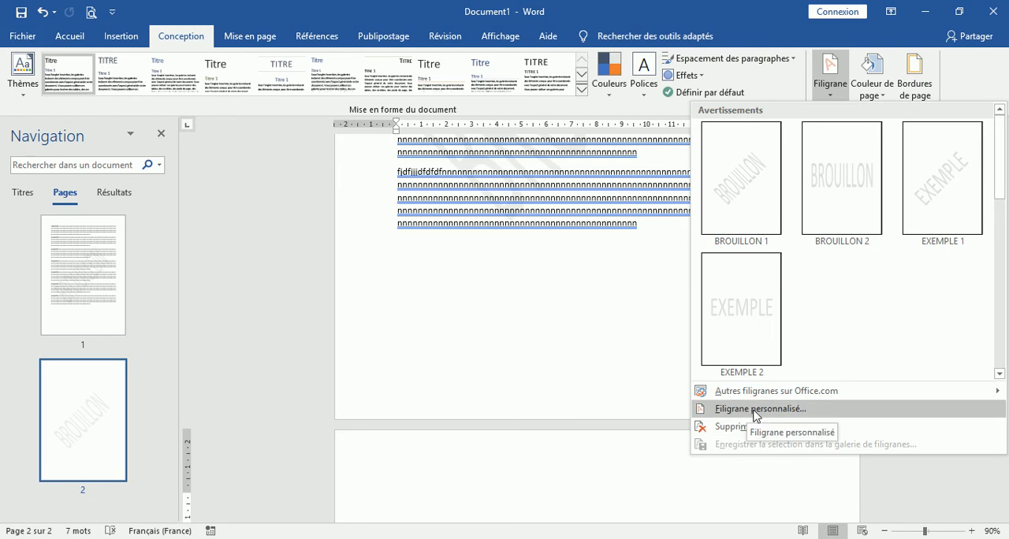
pyautogui.click(755, 410)
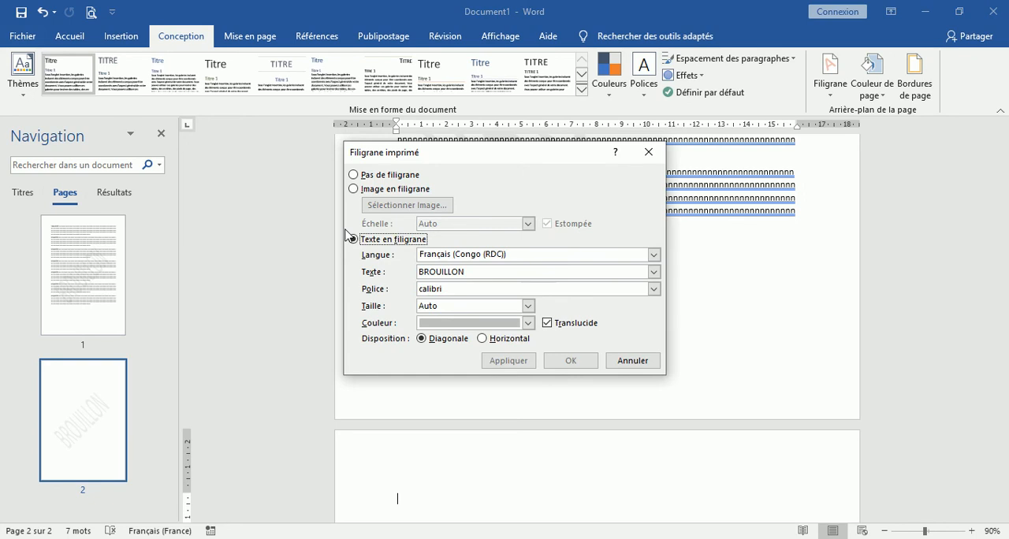
pyautogui.click(473, 271)
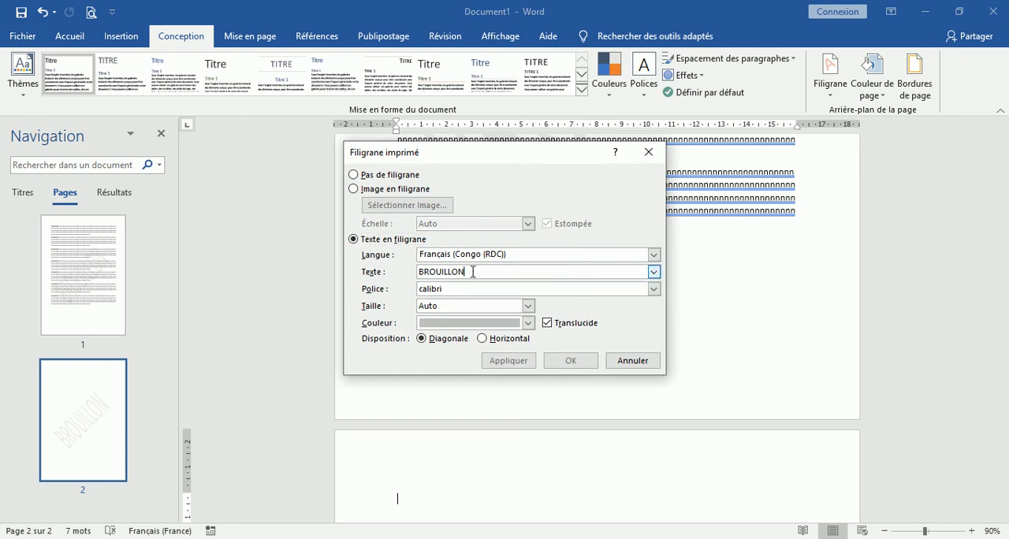
pyautogui.press('BackSpace')
pyautogui.press('BackSpace')
pyautogui.press('BackSpace')
pyautogui.press('BackSpace')
pyautogui.press('BackSpace')
pyautogui.press('BackSpace')
pyautogui.press('BackSpace')
pyautogui.press('BackSpace')
pyautogui.press('BackSpace')
pyautogui.write('test')
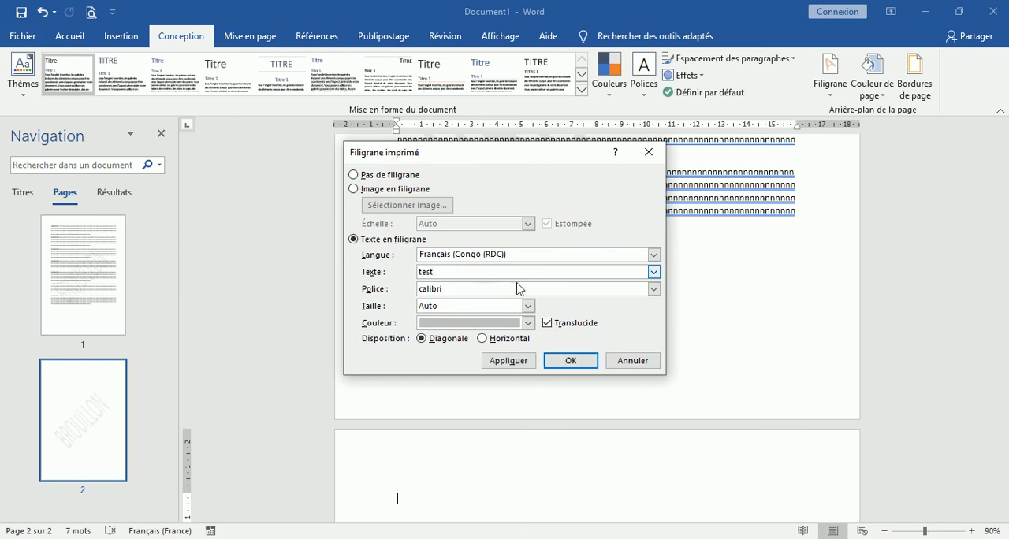
pyautogui.click(576, 363)
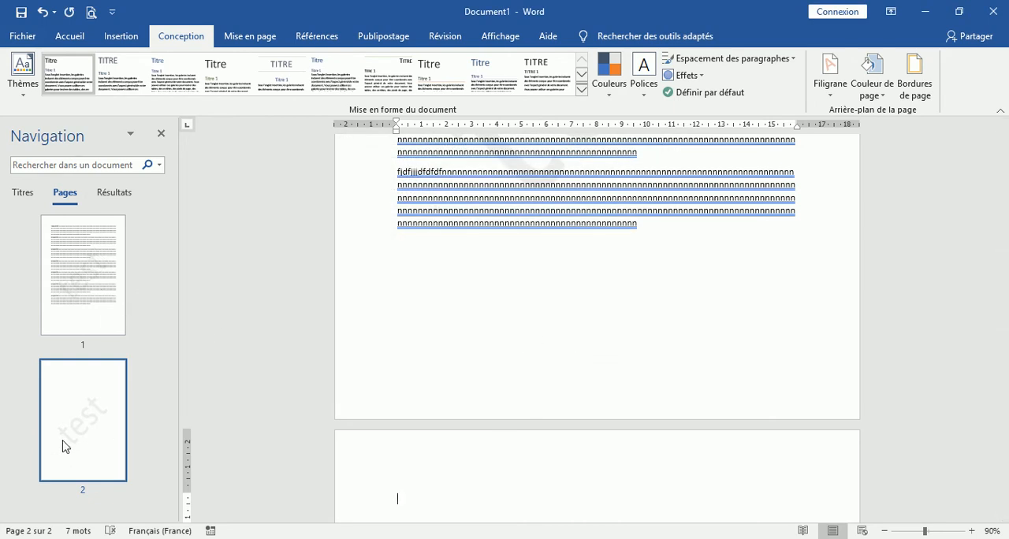
# Replace the text watermark with an image watermark, using Caretaker_64.png from the ICONS folder in the computer's Images.
pyautogui.click(832, 95)
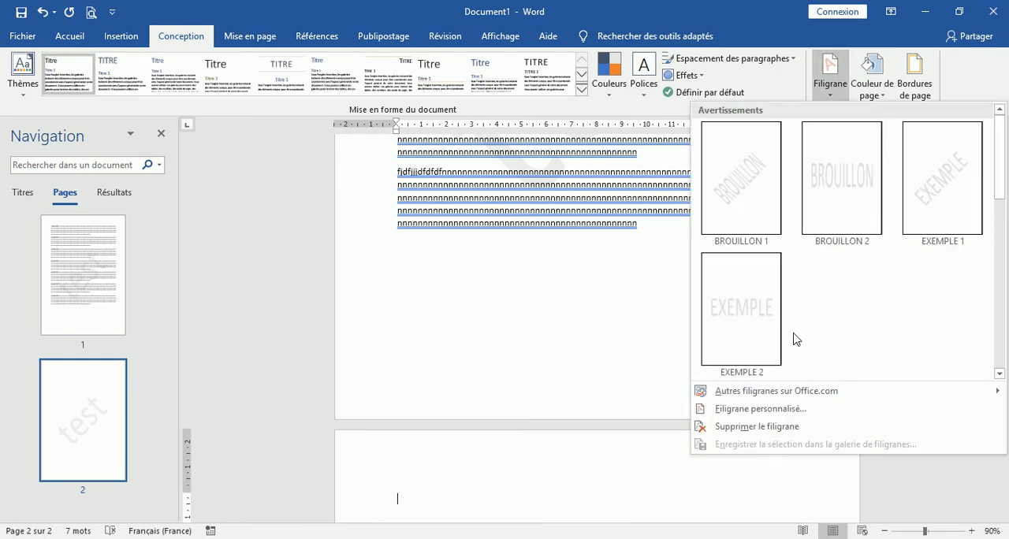
pyautogui.click(750, 409)
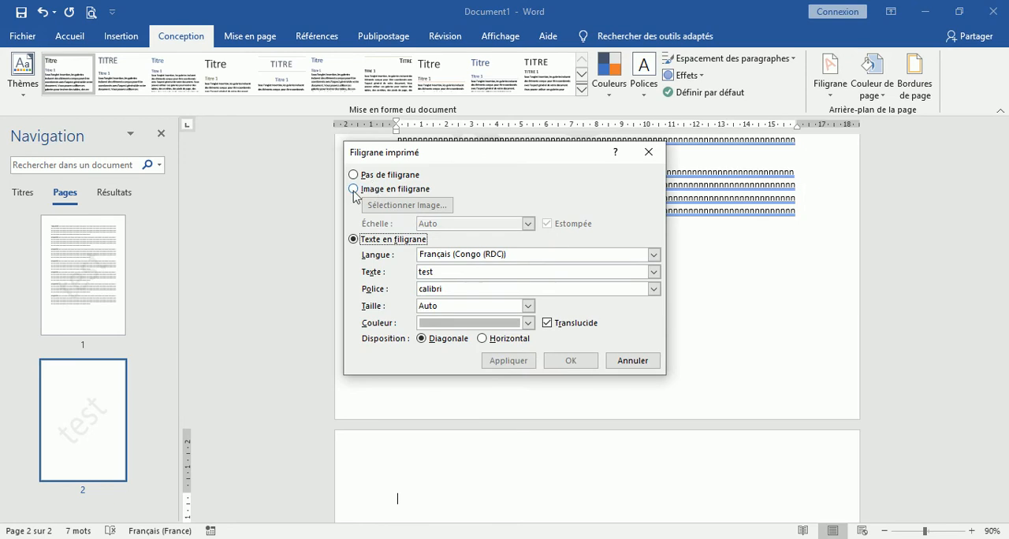
pyautogui.click(354, 191)
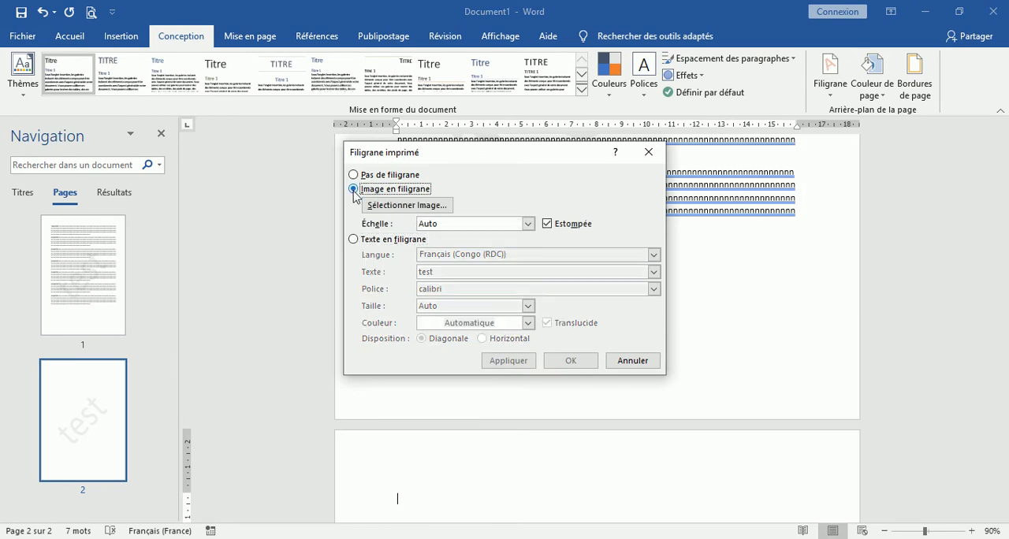
pyautogui.click(408, 209)
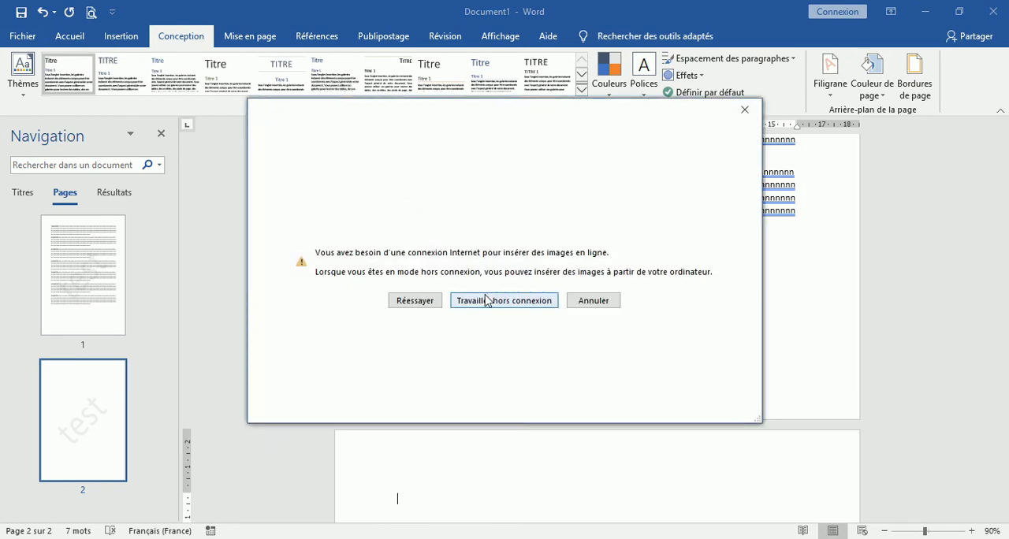
pyautogui.click(498, 303)
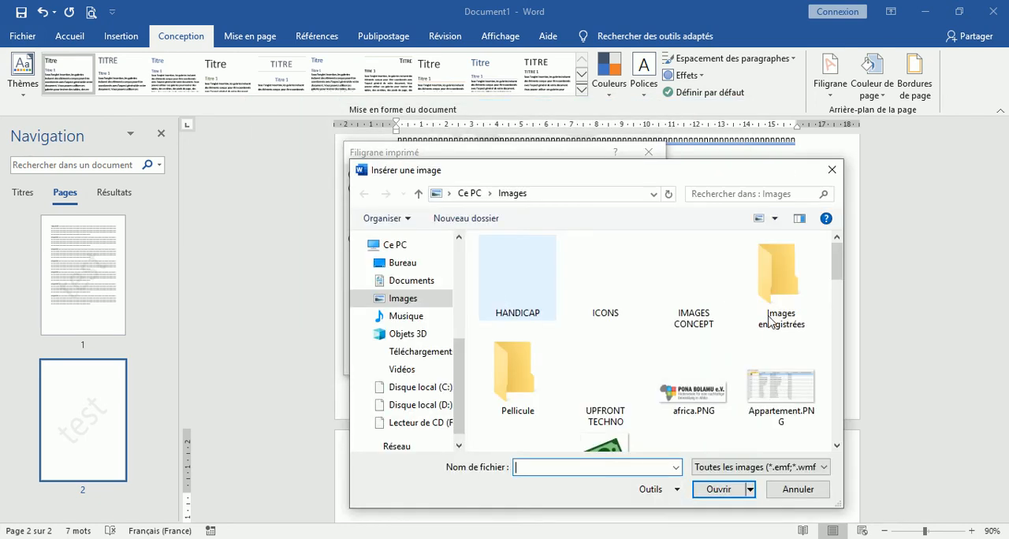
pyautogui.moveTo(837, 267)
pyautogui.mouseDown()
pyautogui.moveTo(822, 432)
pyautogui.moveTo(834, 251)
pyautogui.mouseUp()
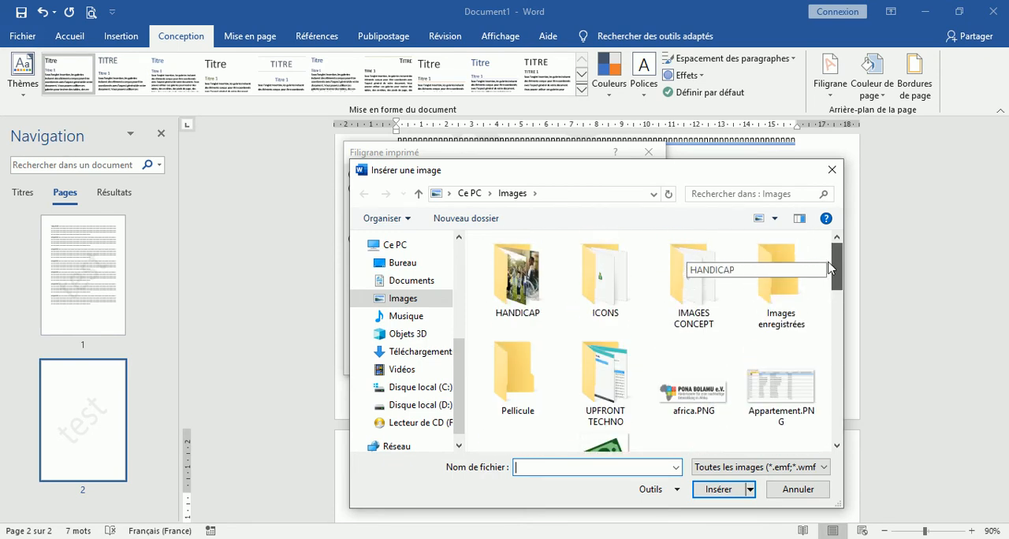
pyautogui.click(595, 276)
pyautogui.doubleClick(595, 276)
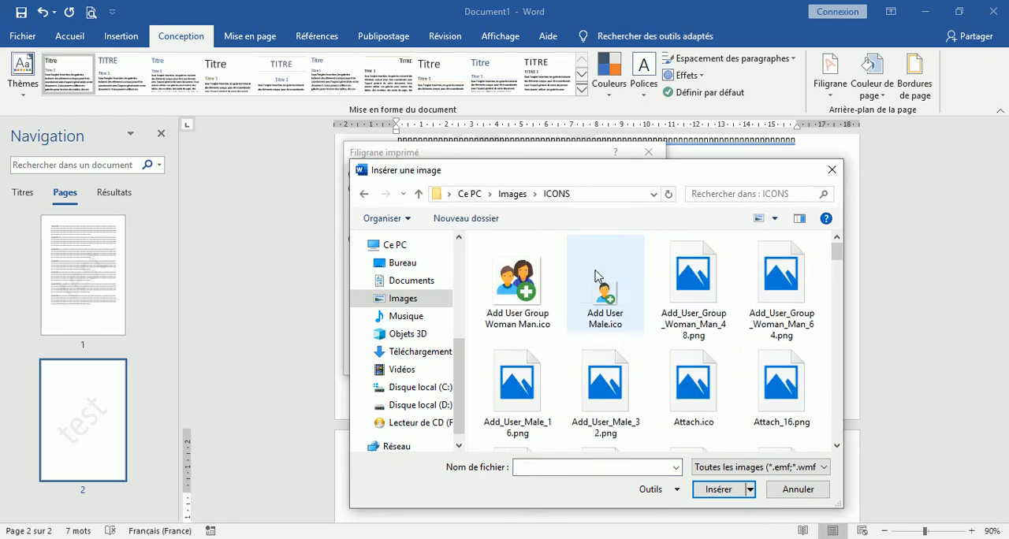
pyautogui.moveTo(839, 250); pyautogui.dragTo(842, 301)
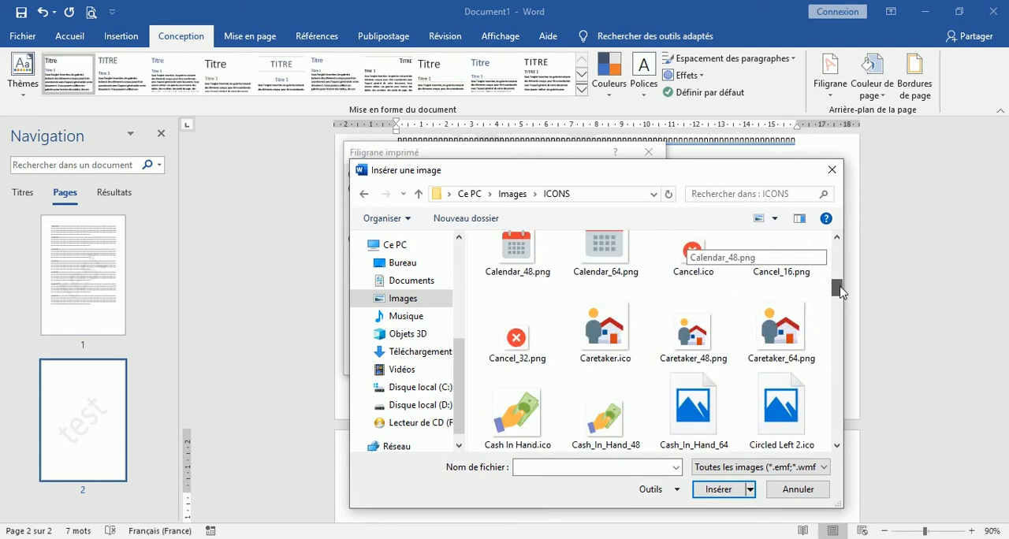
pyautogui.click(776, 333)
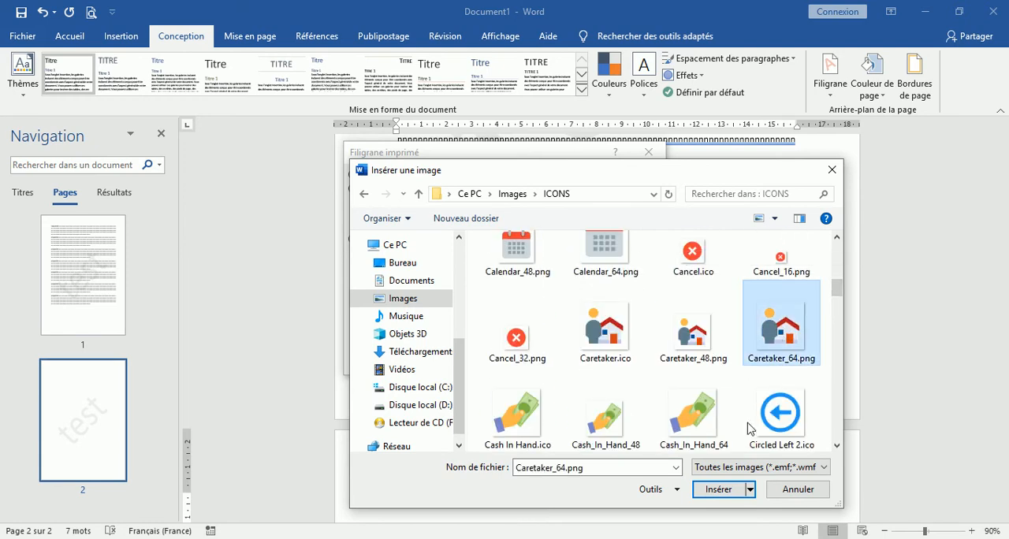
pyautogui.click(720, 489)
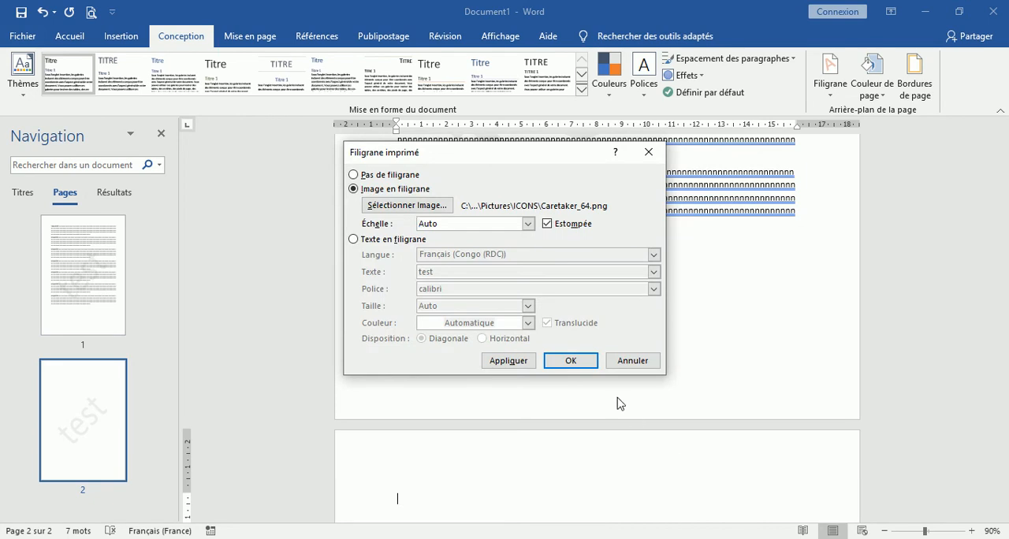
pyautogui.click(584, 366)
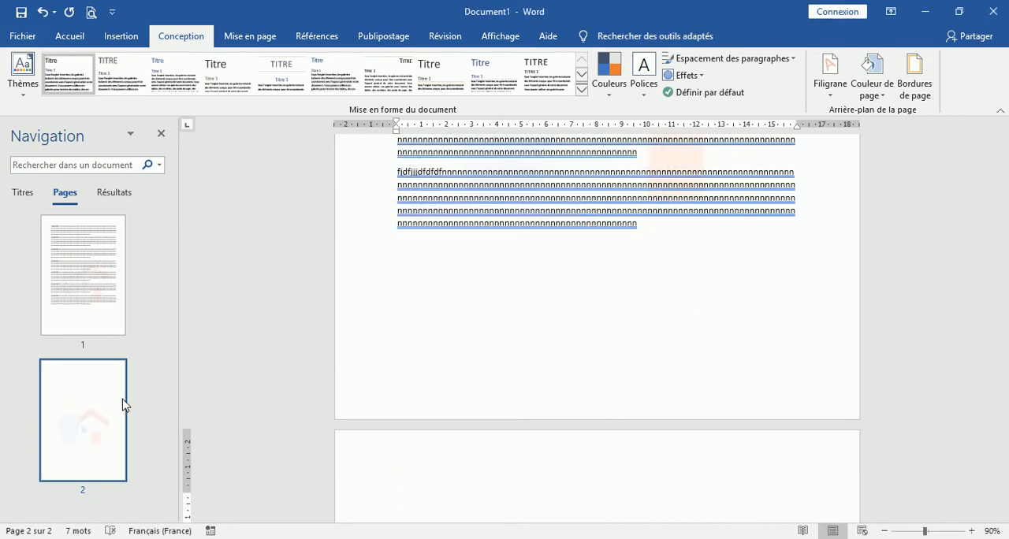
# Check the image watermark in print preview, and close the document without saving.
pyautogui.click(92, 13)
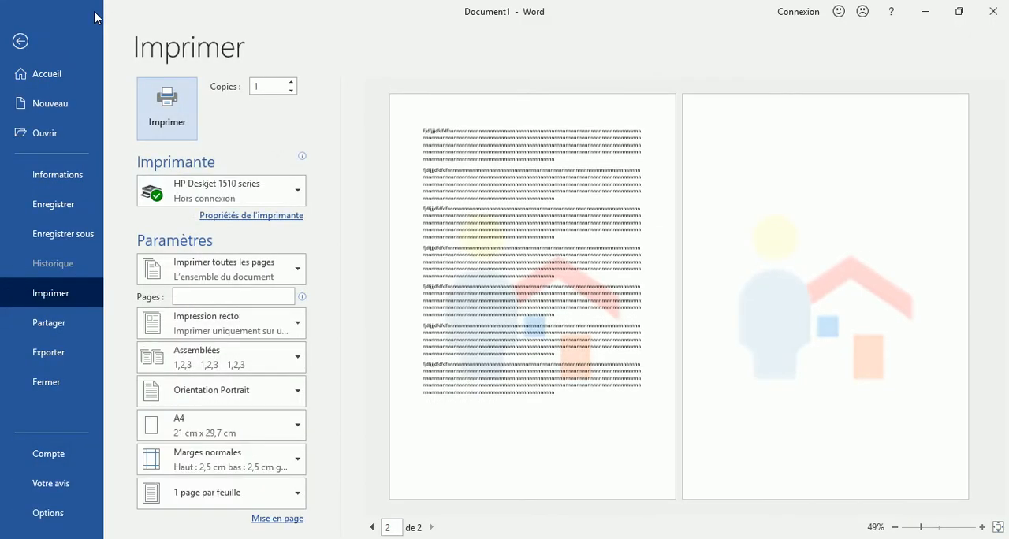
pyautogui.click(20, 41)
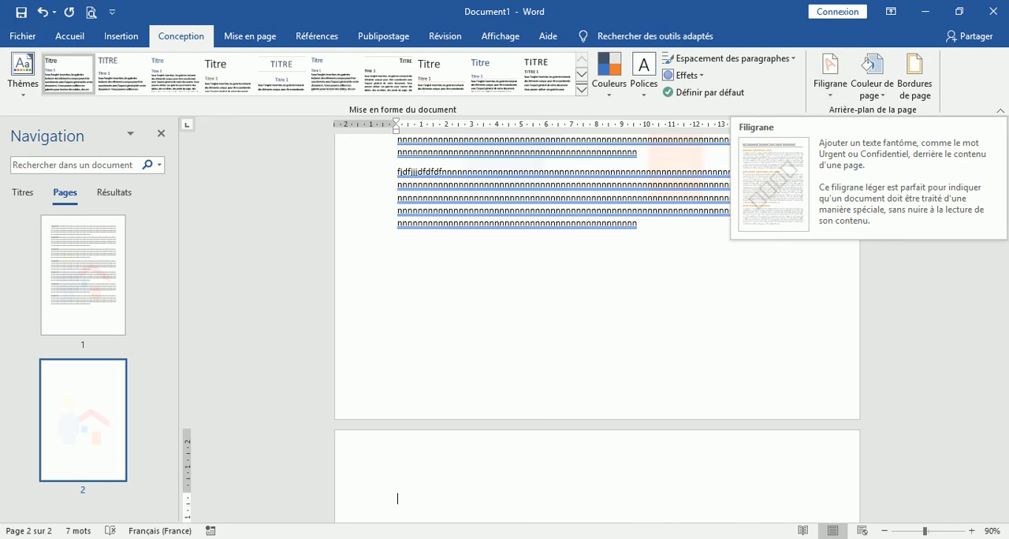
pyautogui.click(993, 11)
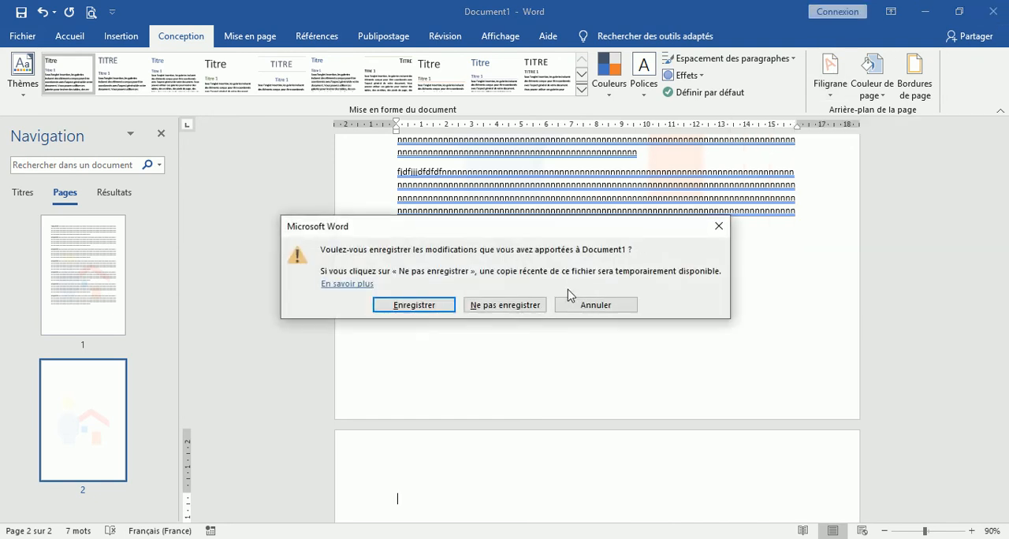
pyautogui.click(504, 306)
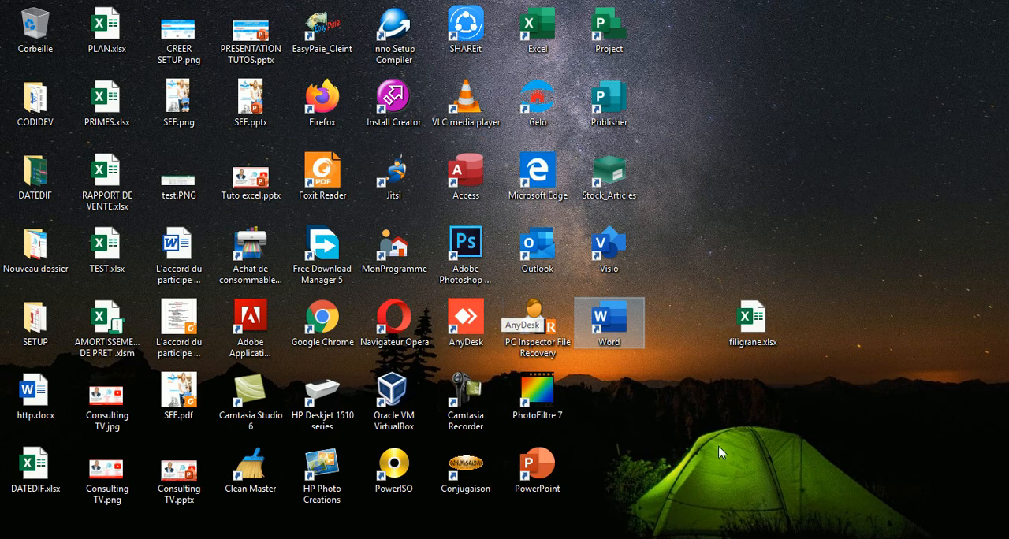
# Open filigrane.xlsx from the desktop in Excel and view its sheet in print preview.
pyautogui.click(683, 379)
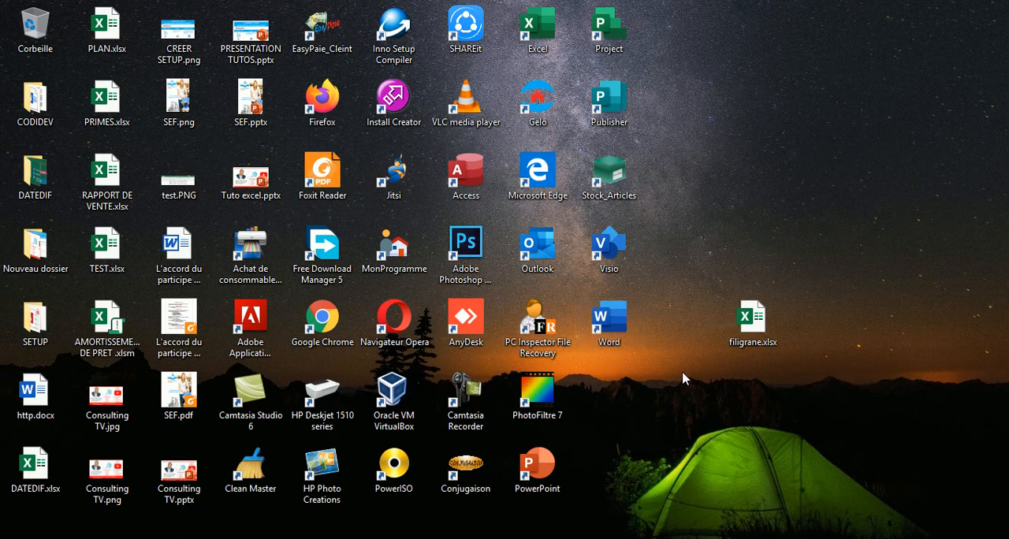
pyautogui.doubleClick(755, 318)
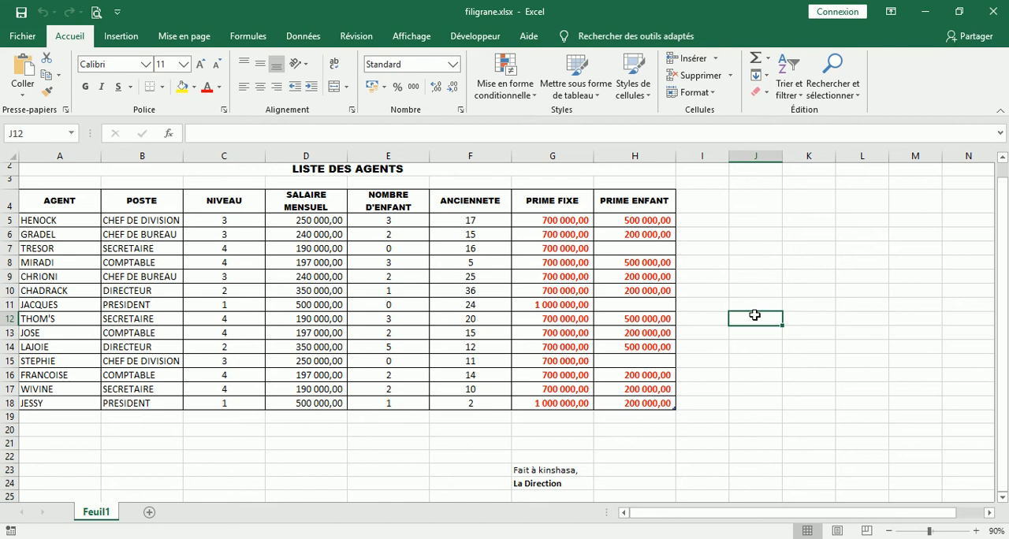
pyautogui.click(97, 13)
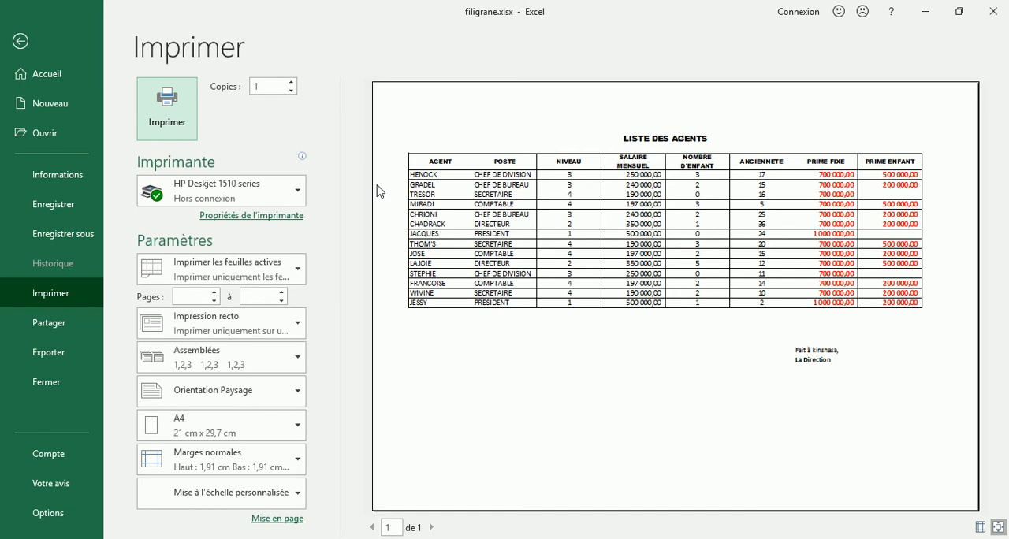
pyautogui.click(27, 58)
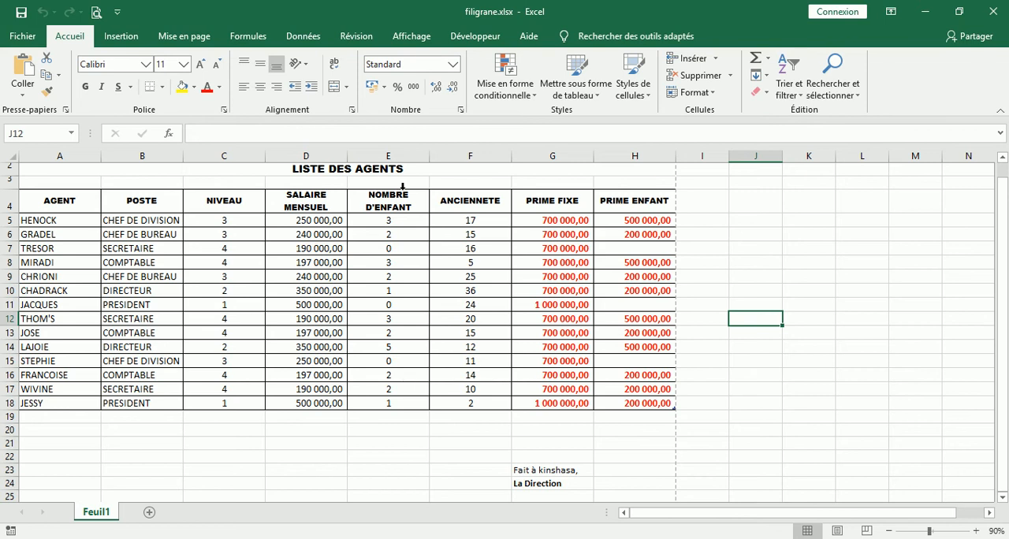
# Insert a WordArt in the plain black fill style over the table with the text BROUILLON.
pyautogui.click(121, 37)
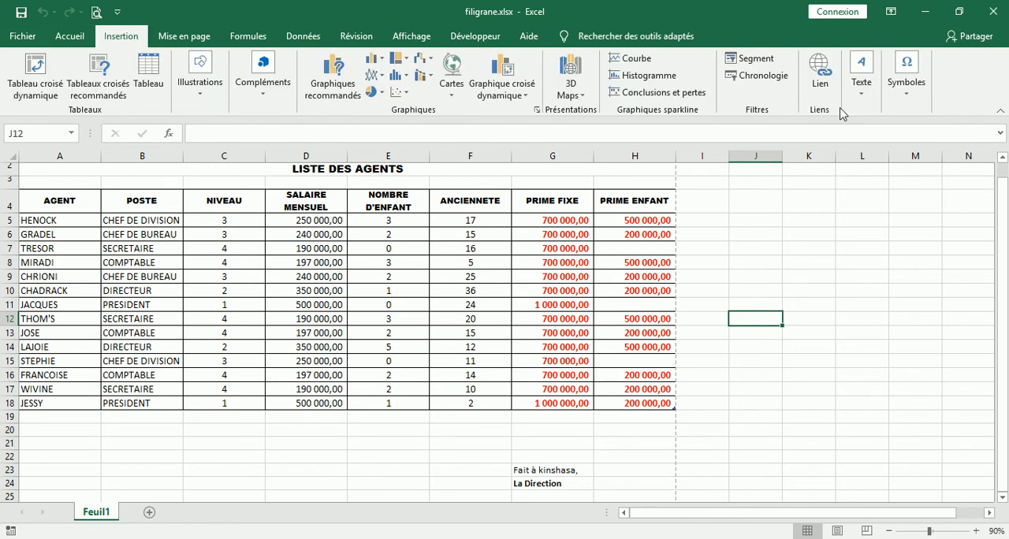
pyautogui.click(867, 93)
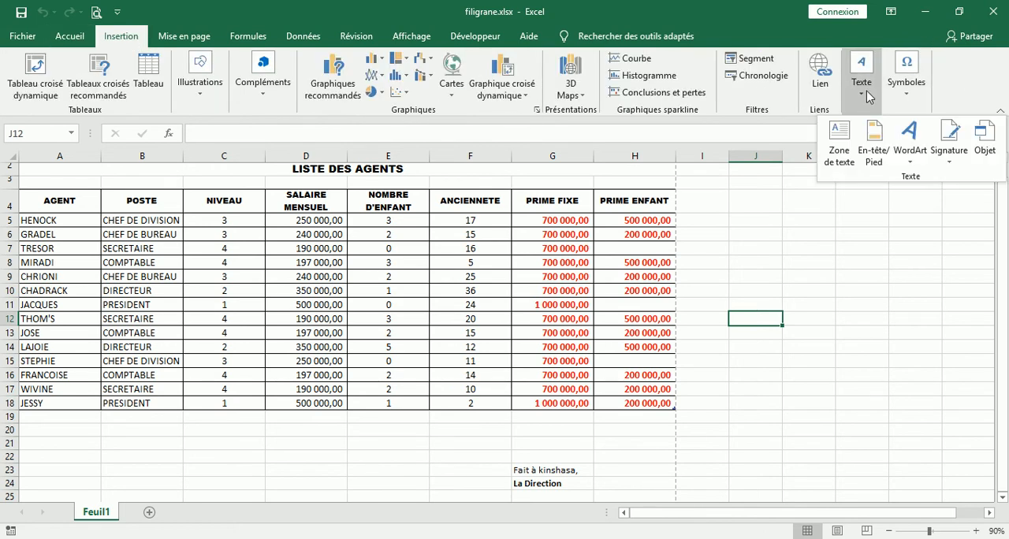
pyautogui.click(912, 163)
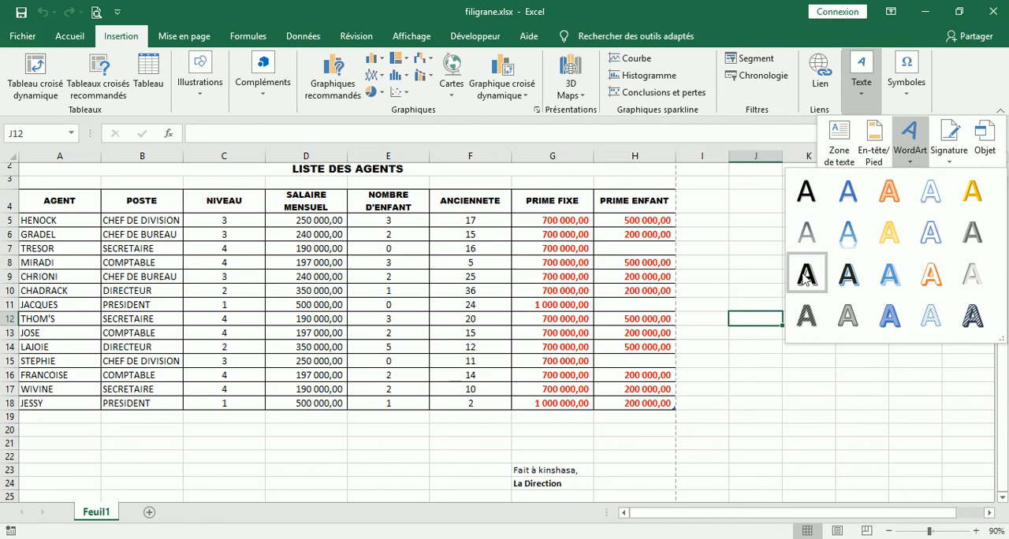
pyautogui.click(811, 201)
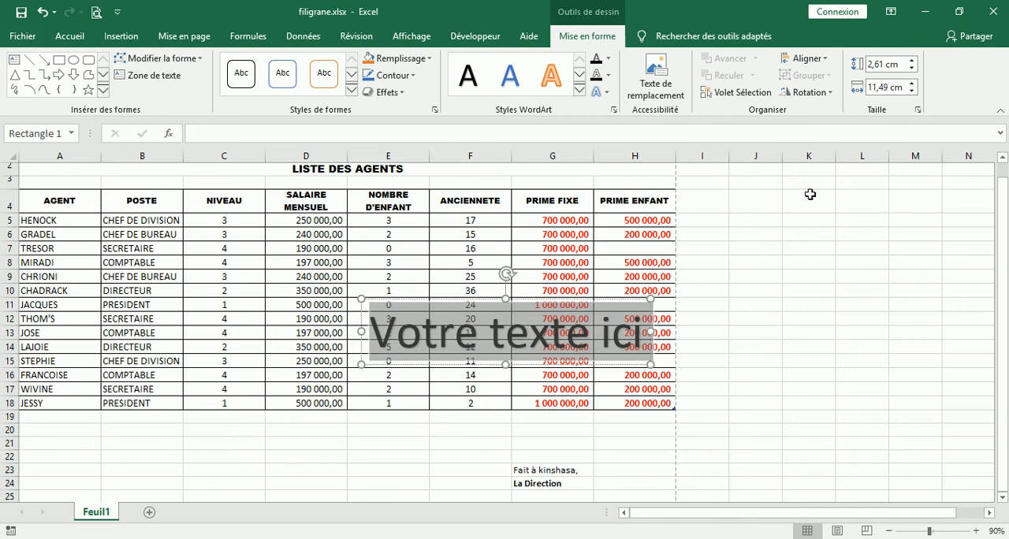
pyautogui.write('B')
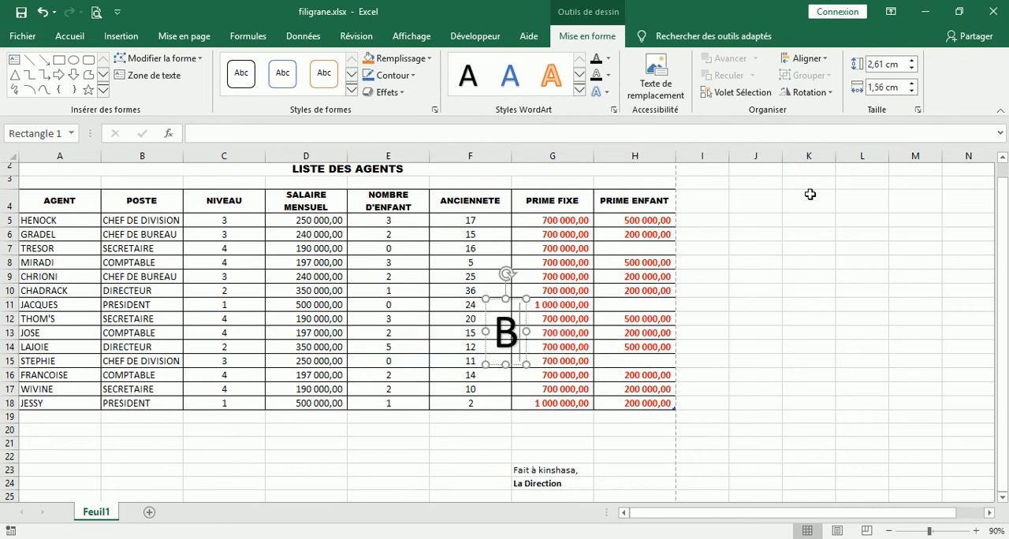
pyautogui.write('ROUI')
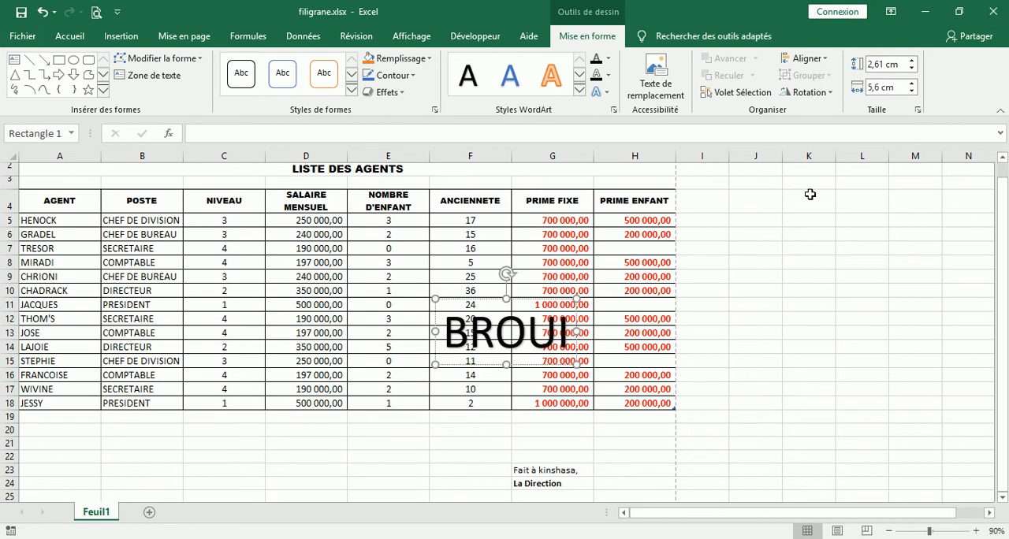
pyautogui.write('LLON')
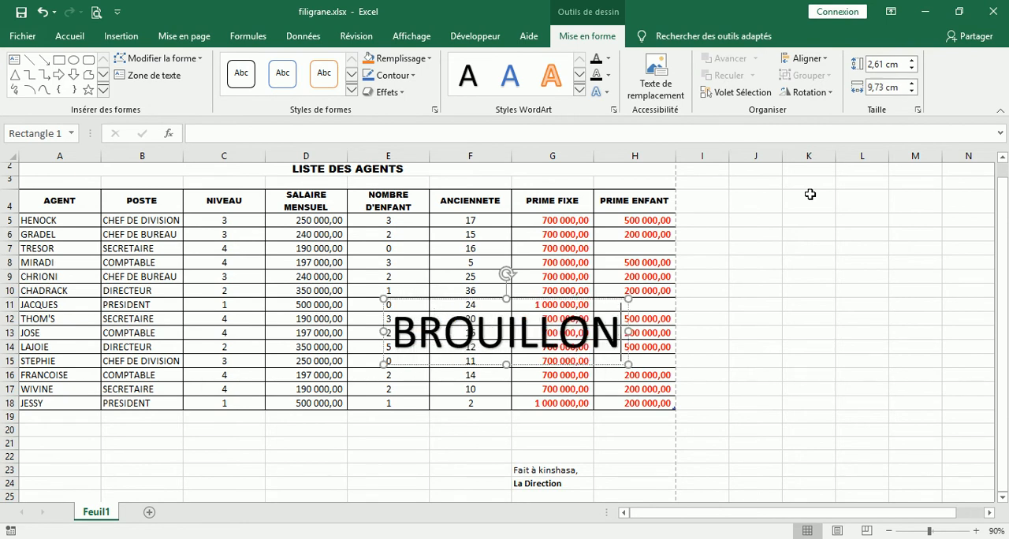
# Select the BROUILLON WordArt as a whole and enlarge its font size to 80.
pyautogui.click(610, 298)
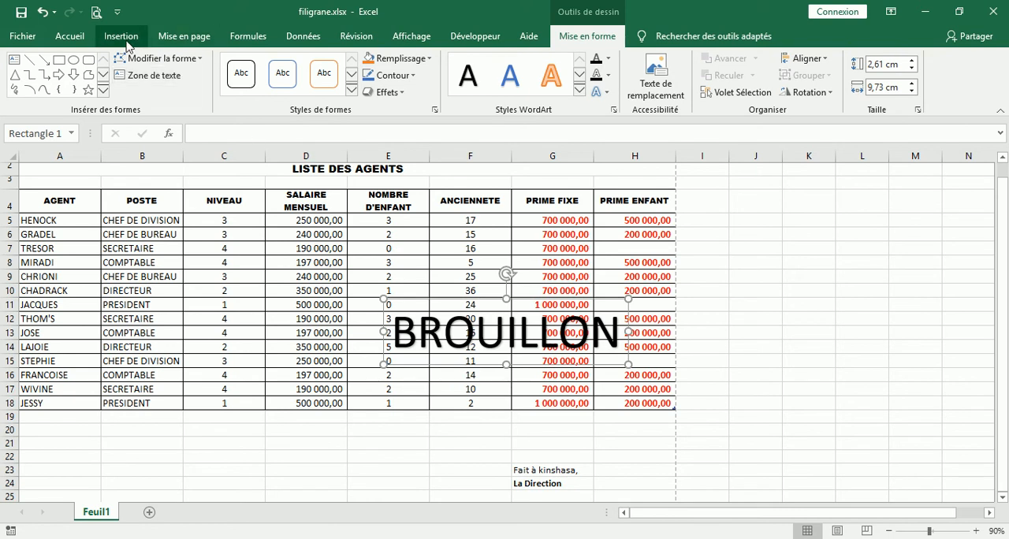
pyautogui.click(57, 38)
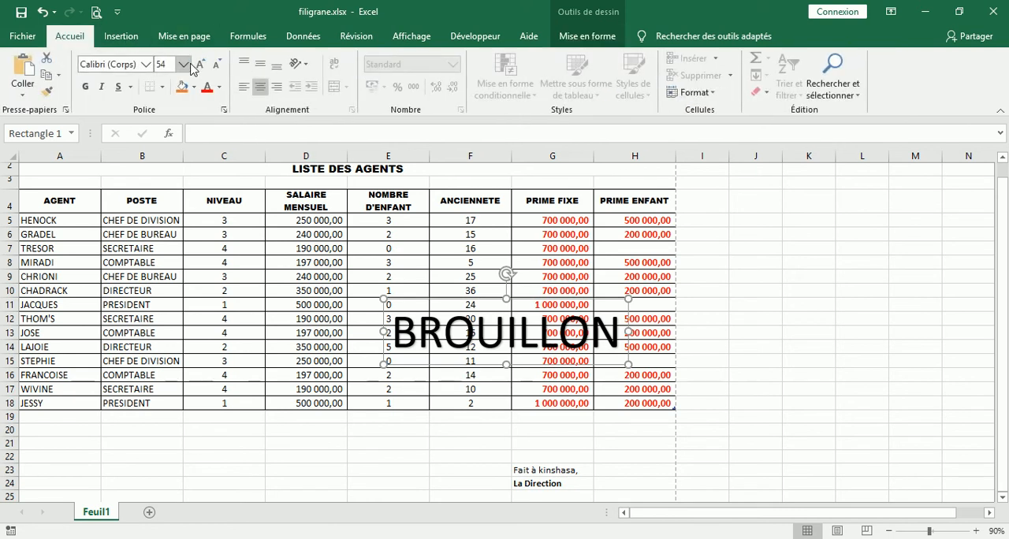
pyautogui.click(202, 63)
pyautogui.click(201, 64)
pyautogui.click(201, 63)
pyautogui.click(201, 63)
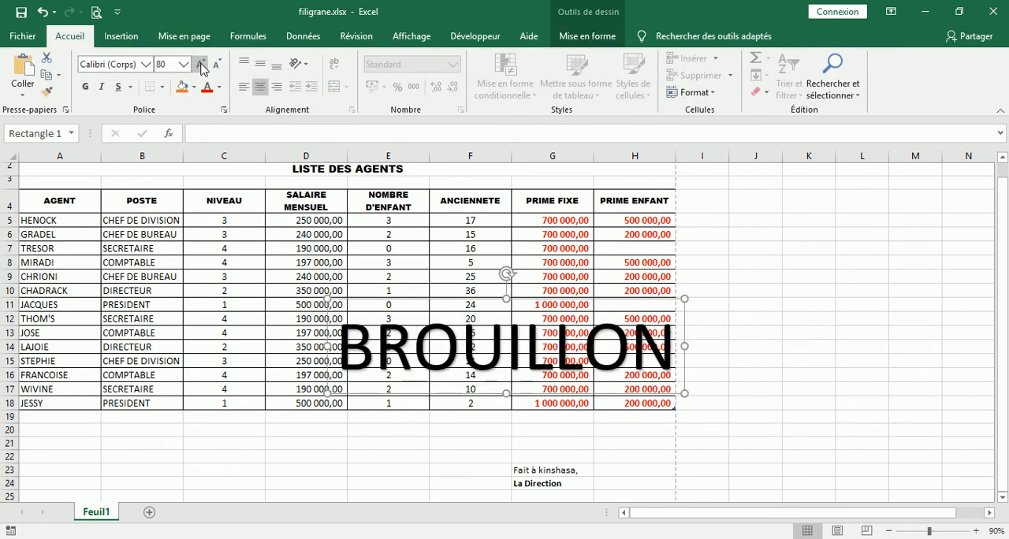
# Place the BROUILLON WordArt diagonally across the table, rotated counterclockwise to rise from the NIVEAU column to the ANCIENNETE column.
pyautogui.moveTo(593, 293); pyautogui.dragTo(411, 291)
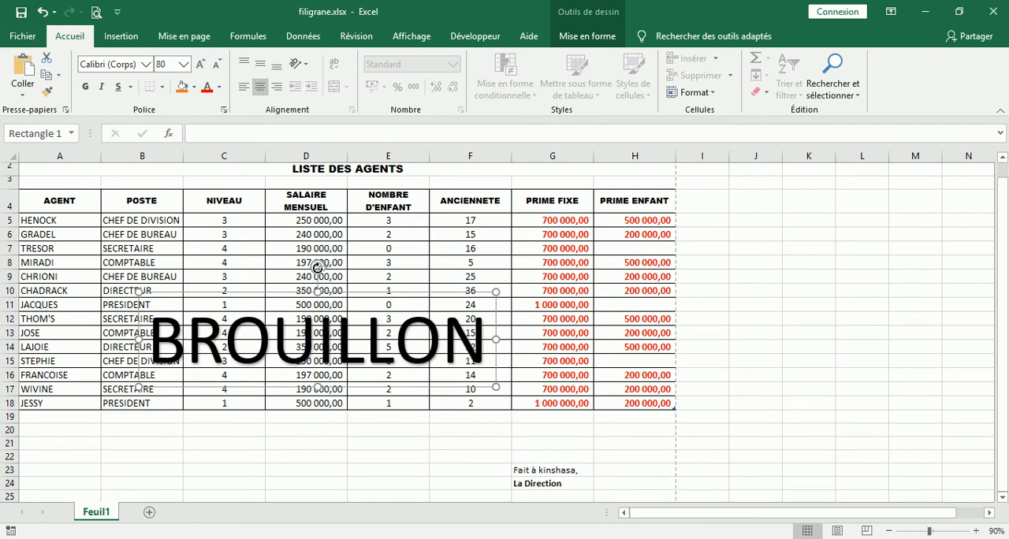
pyautogui.moveTo(317, 269); pyautogui.dragTo(234, 261)
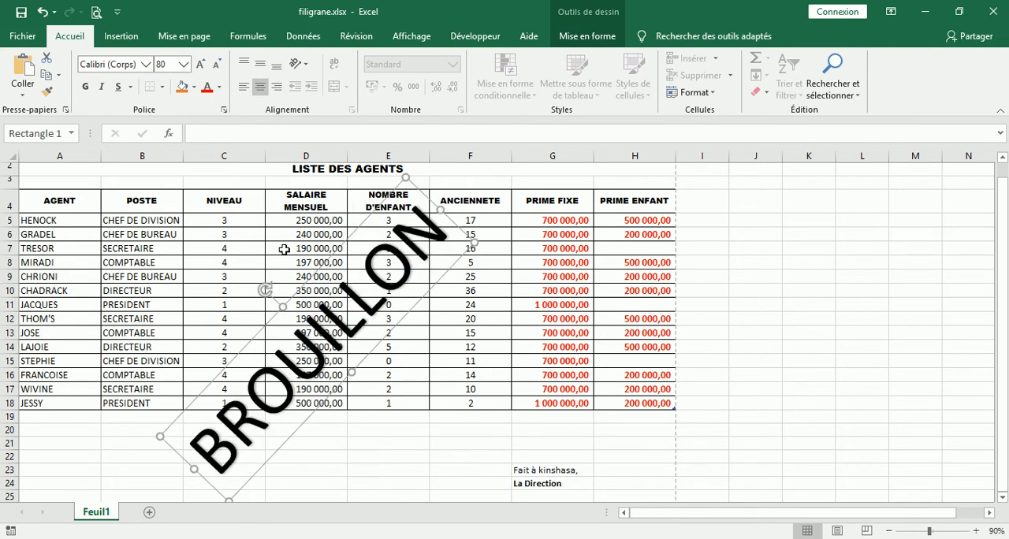
pyautogui.press('Up')
pyautogui.press('Up')
pyautogui.press('Up')
pyautogui.press('Up')
pyautogui.press('Up')
pyautogui.press('Up')
pyautogui.press('Up')
pyautogui.press('Up')
pyautogui.press('Up')
pyautogui.press('Up')
pyautogui.press('Up')
pyautogui.press('Up')
pyautogui.press('Up')
pyautogui.press('Up')
pyautogui.press('Up')
pyautogui.press('Up')
pyautogui.press('Up')
pyautogui.press('Up')
pyautogui.press('Up')
pyautogui.press('Up')
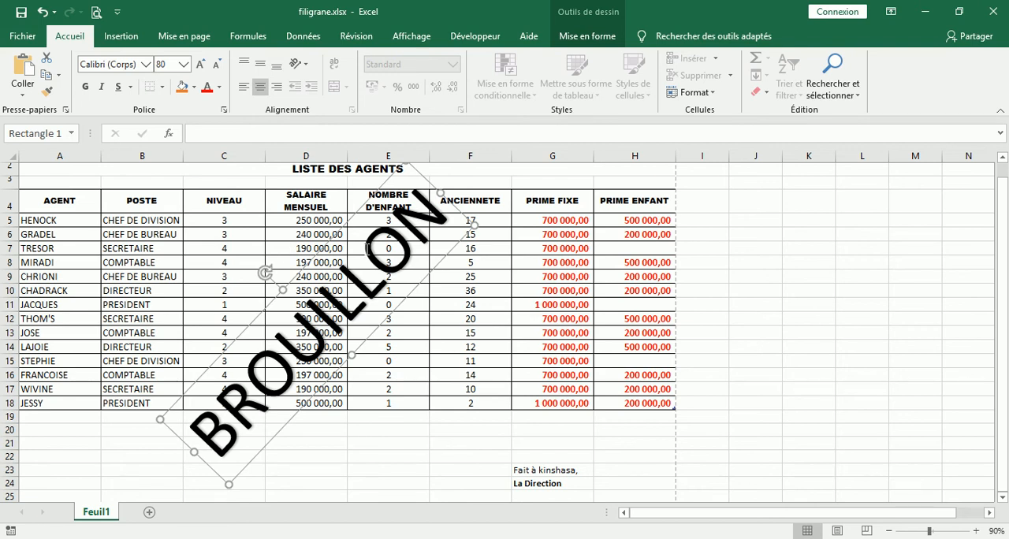
# Set the text fill transparency of the BROUILLON WordArt to 94%.
pyautogui.rightClick(333, 237)
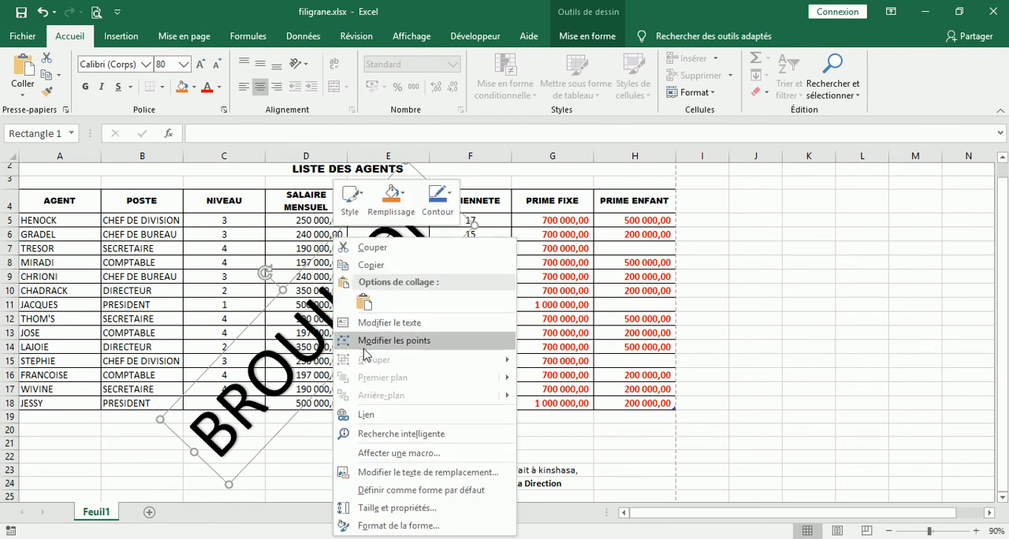
pyautogui.click(398, 526)
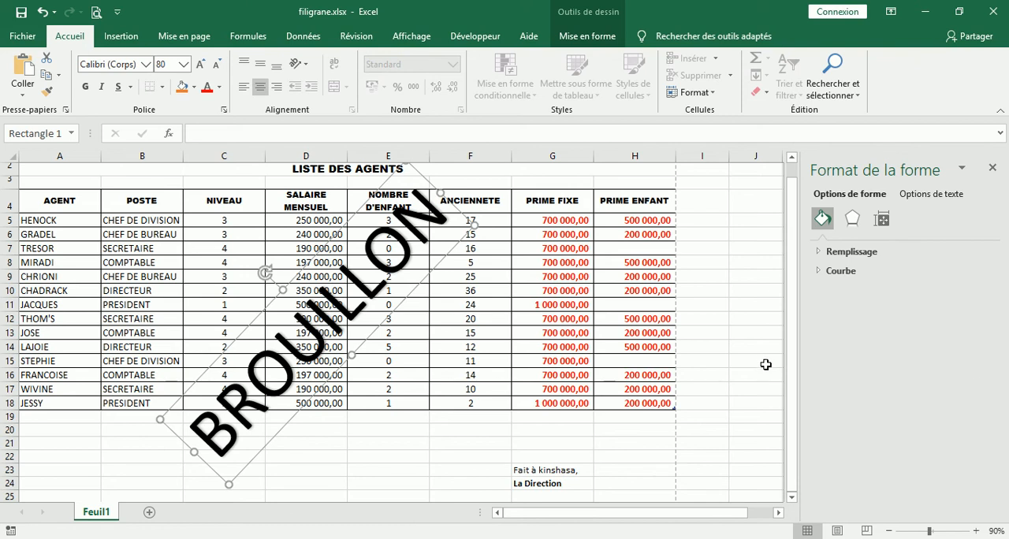
pyautogui.click(933, 197)
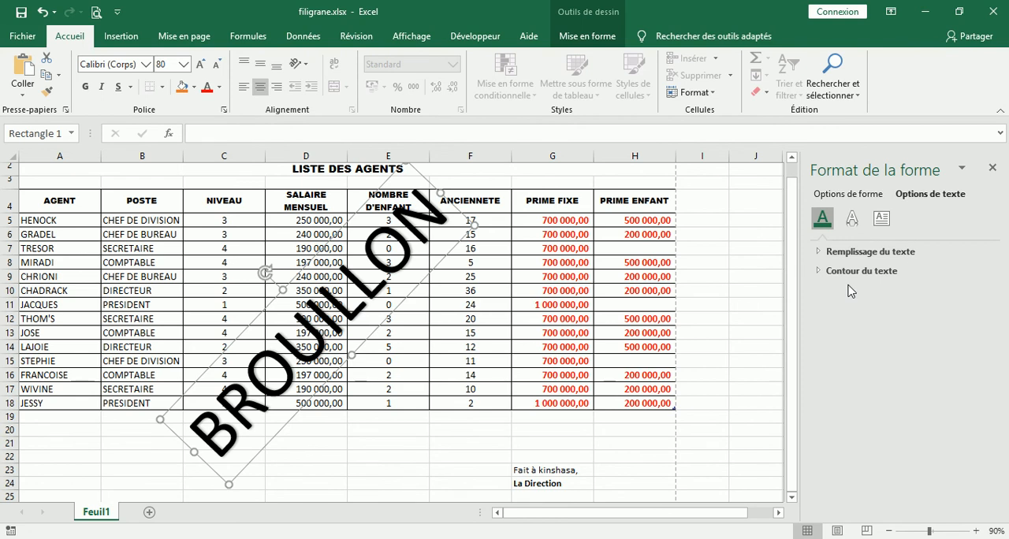
pyautogui.click(820, 252)
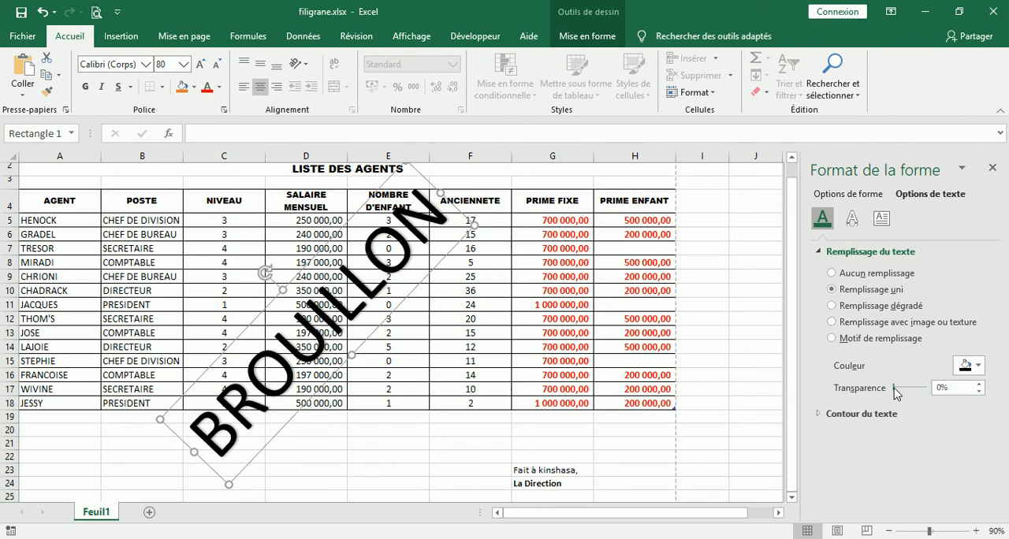
pyautogui.moveTo(895, 388); pyautogui.dragTo(928, 398)
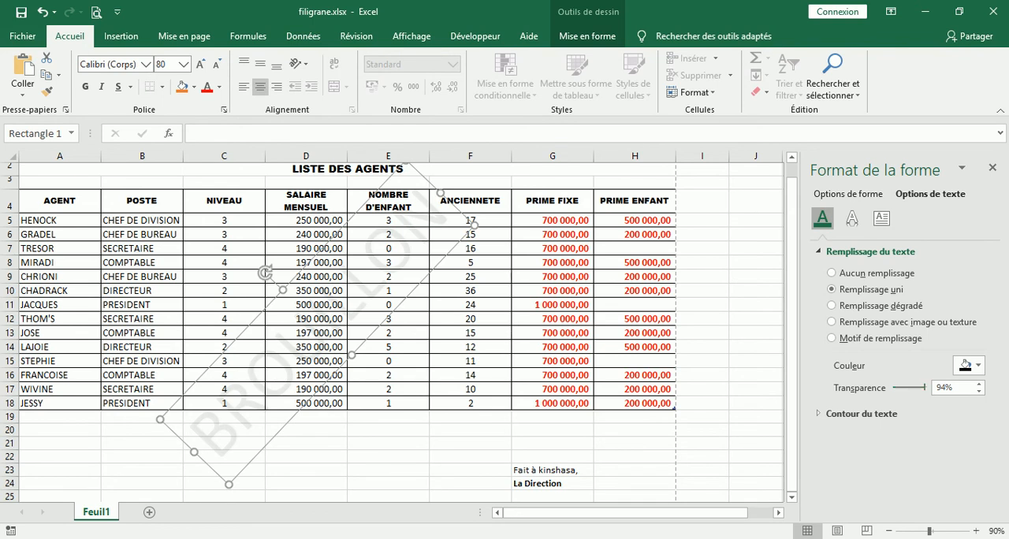
pyautogui.click(831, 538)
pyautogui.click(860, 530)
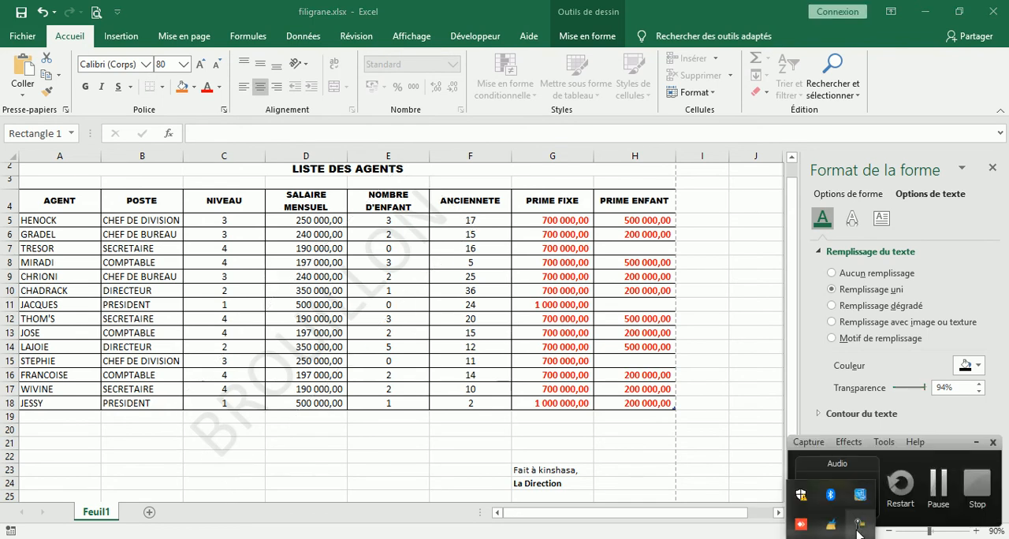
pyautogui.click(936, 496)
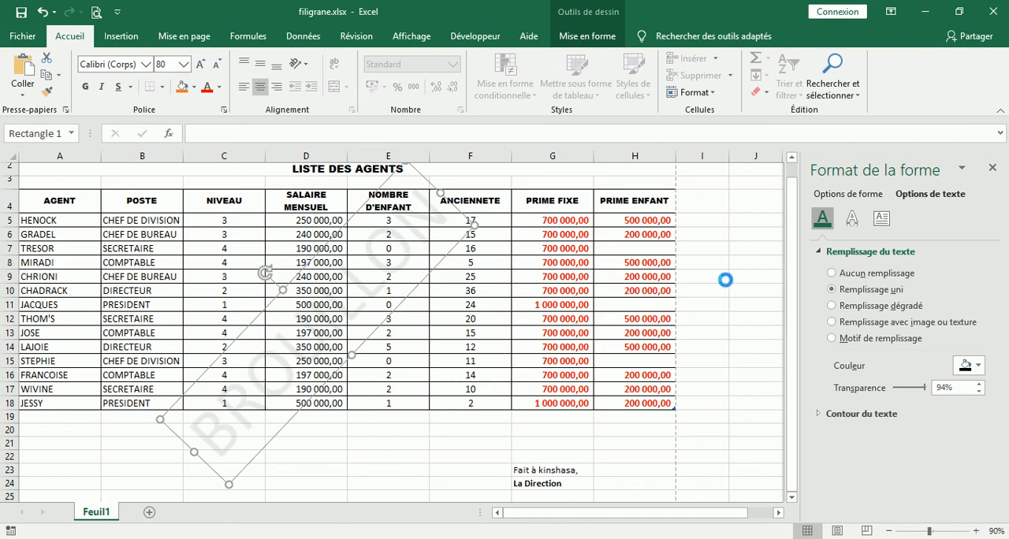
# Switch back to the filigrane.xlsx workbook.
pyautogui.click(22, 36)
pyautogui.click(21, 40)
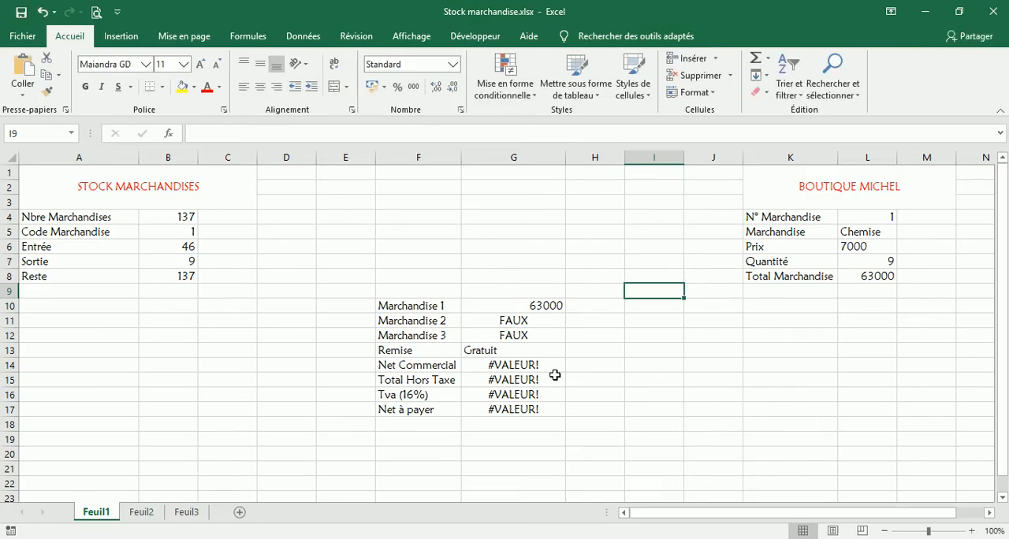
pyautogui.click(416, 538)
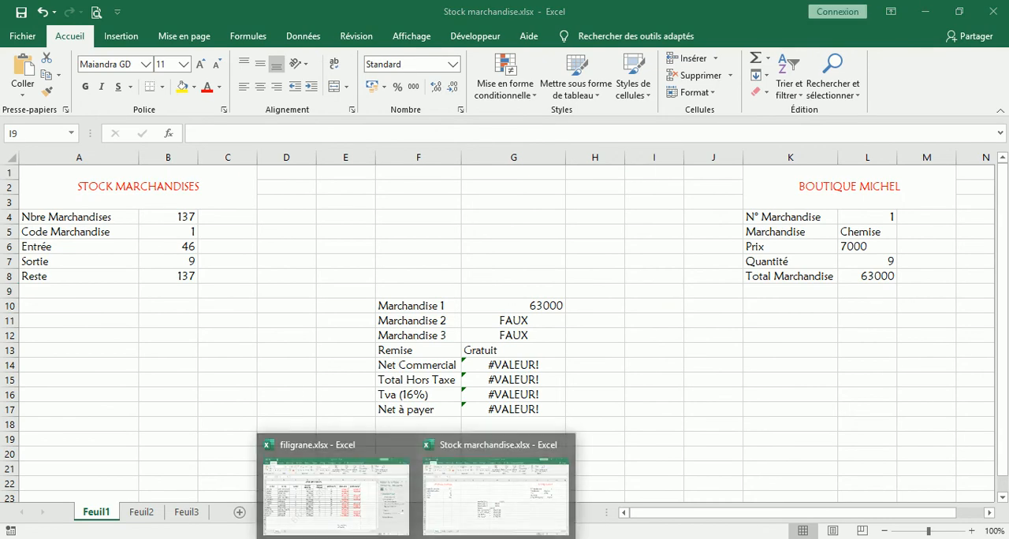
pyautogui.click(312, 494)
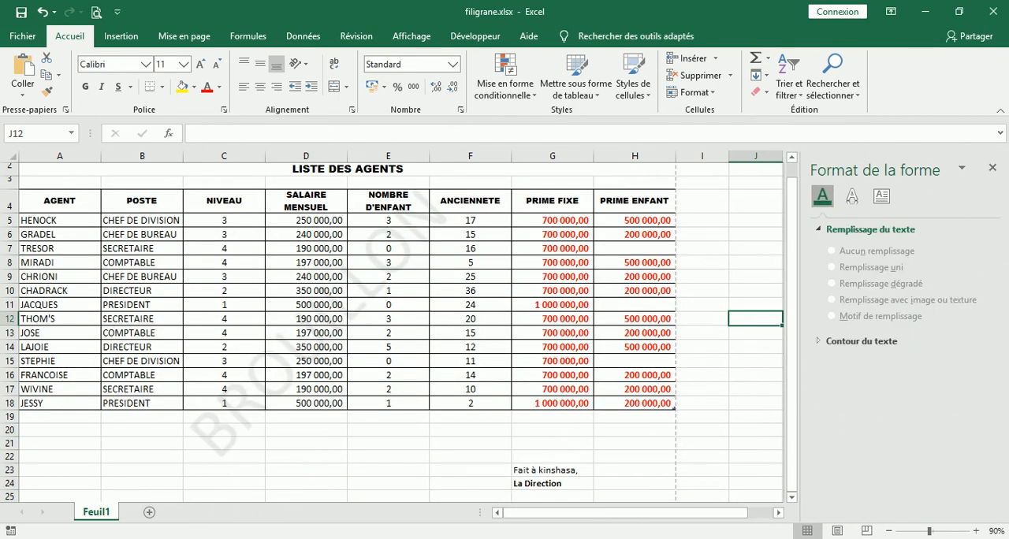
pyautogui.click(831, 538)
pyautogui.click(864, 529)
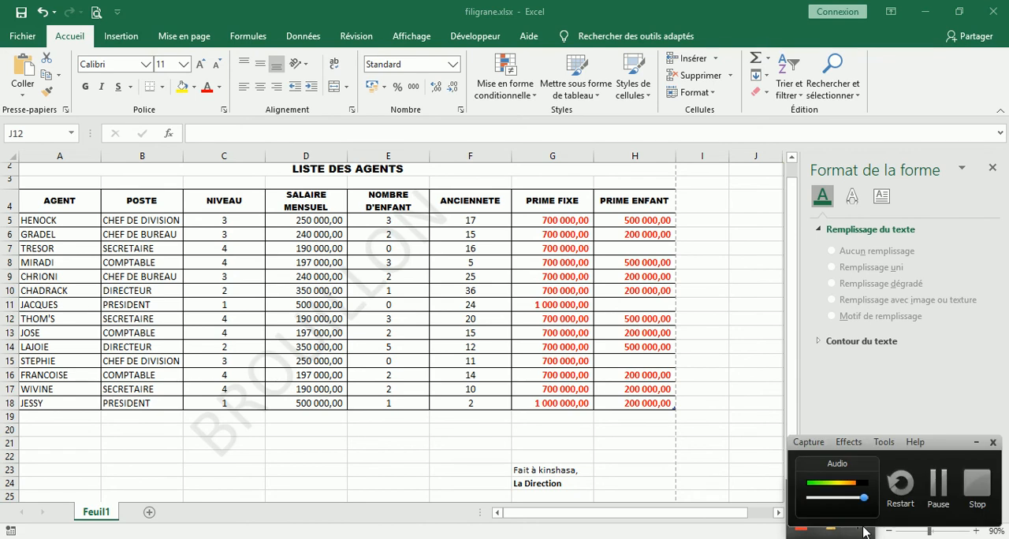
pyautogui.click(943, 487)
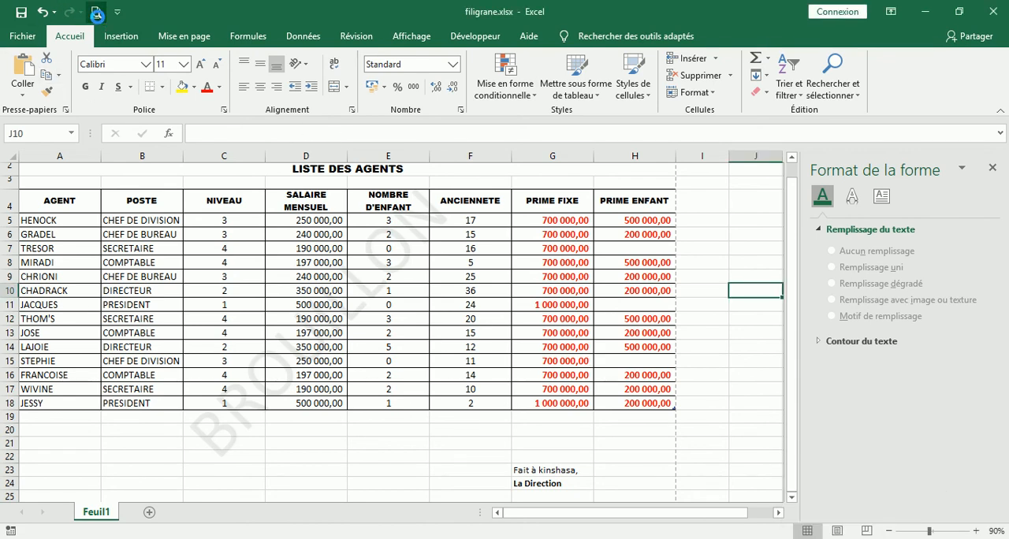
# Check the BROUILLON watermark in the print preview and return to the sheet.
pyautogui.click(95, 13)
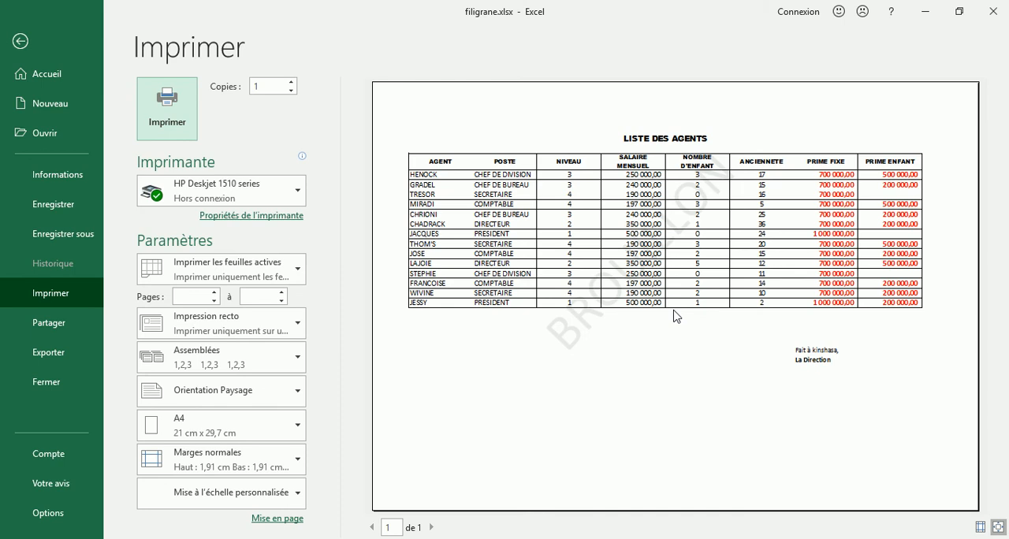
pyautogui.click(19, 41)
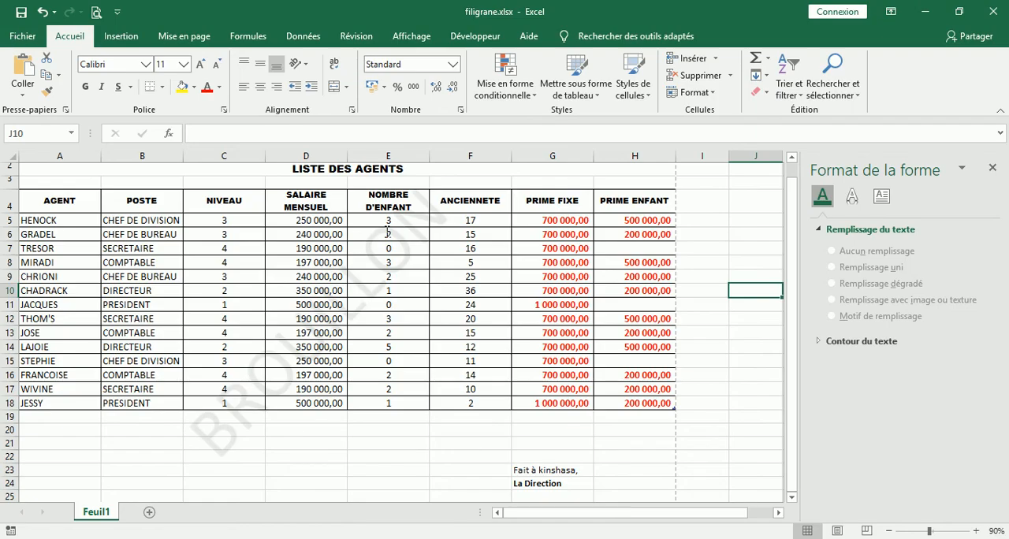
# Delete the BROUILLON WordArt from the sheet and close its shape formatting options.
pyautogui.click(208, 439)
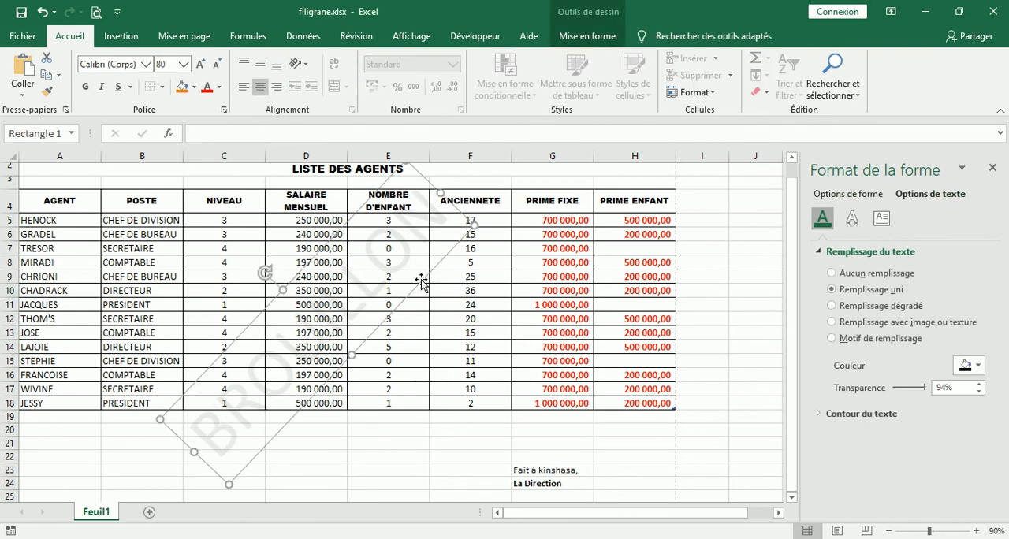
pyautogui.press('Escape')
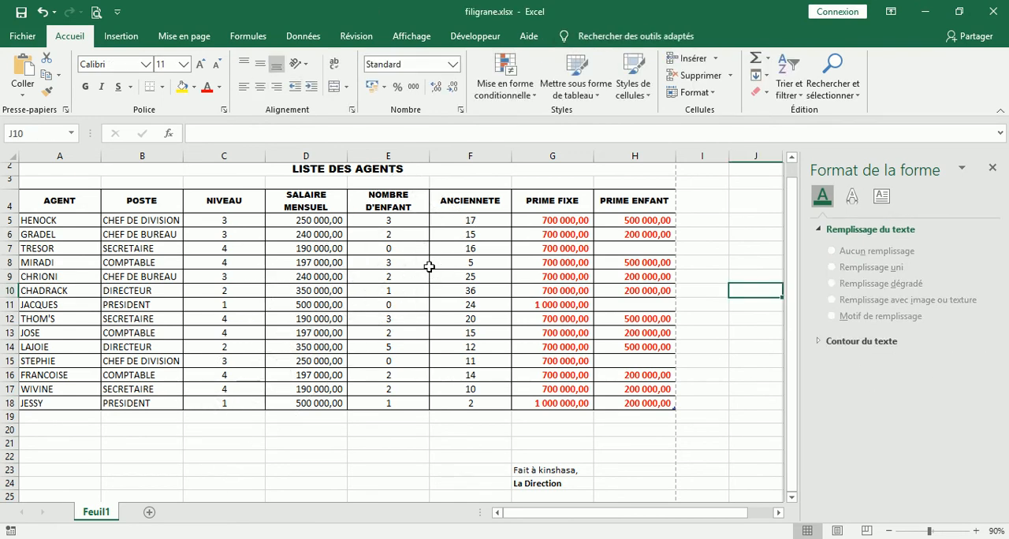
pyautogui.click(993, 167)
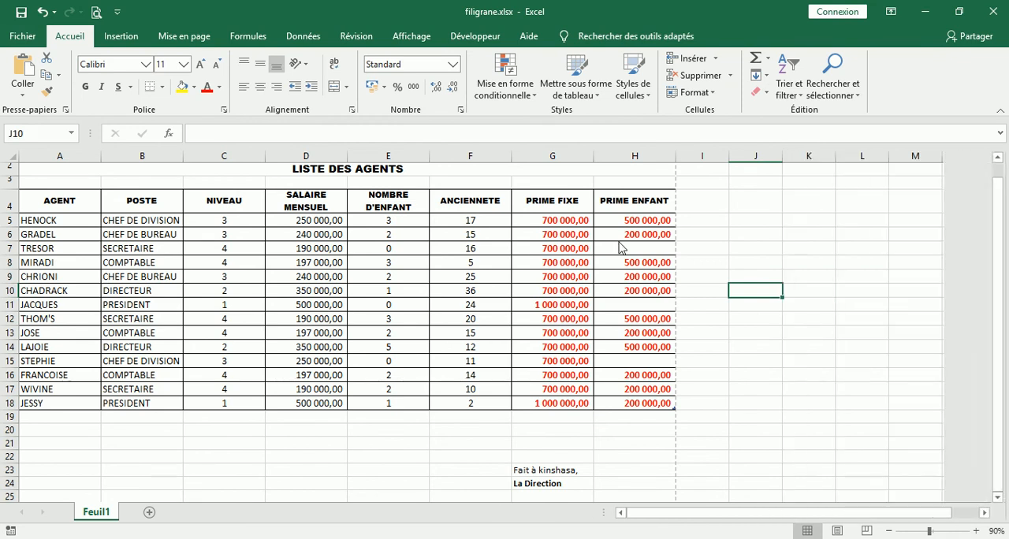
# Insert the picture Caretaker_64.png from the ICONS folder in Images on this device into the sheet.
pyautogui.click(118, 36)
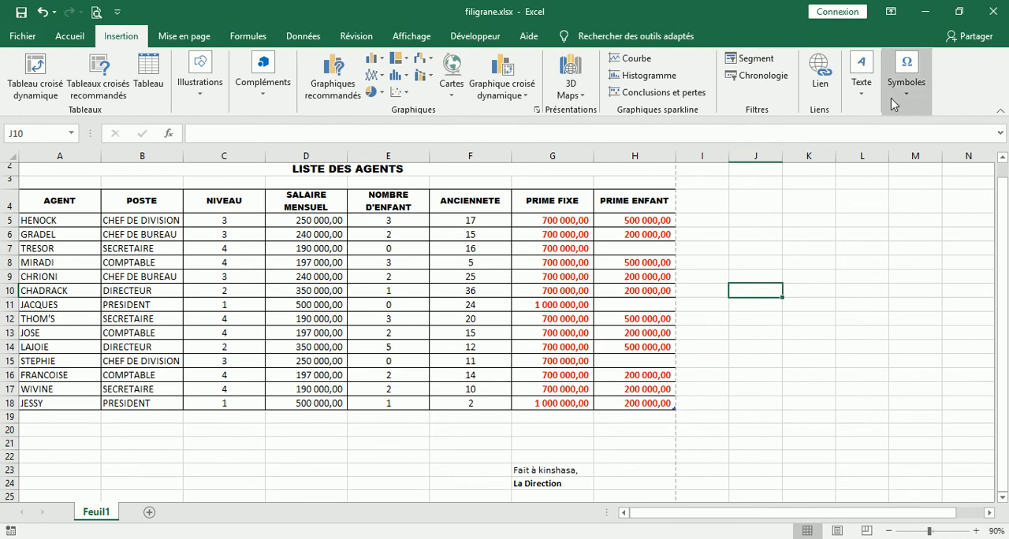
pyautogui.click(866, 101)
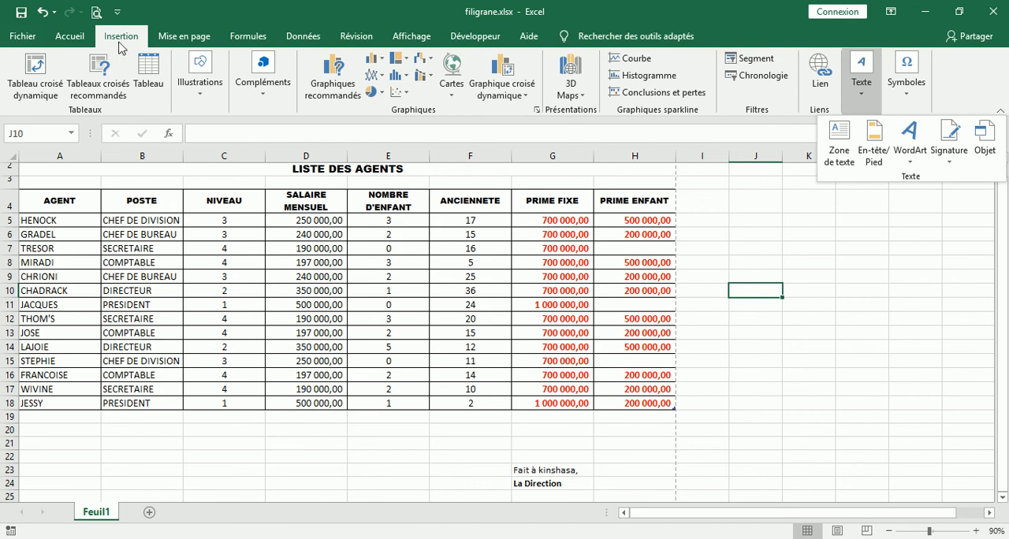
pyautogui.click(202, 93)
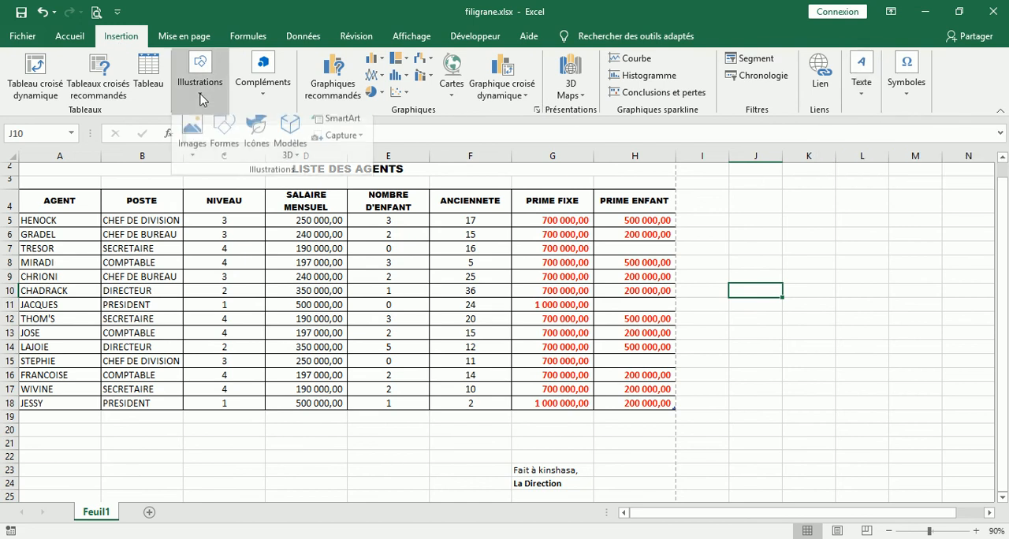
pyautogui.click(194, 151)
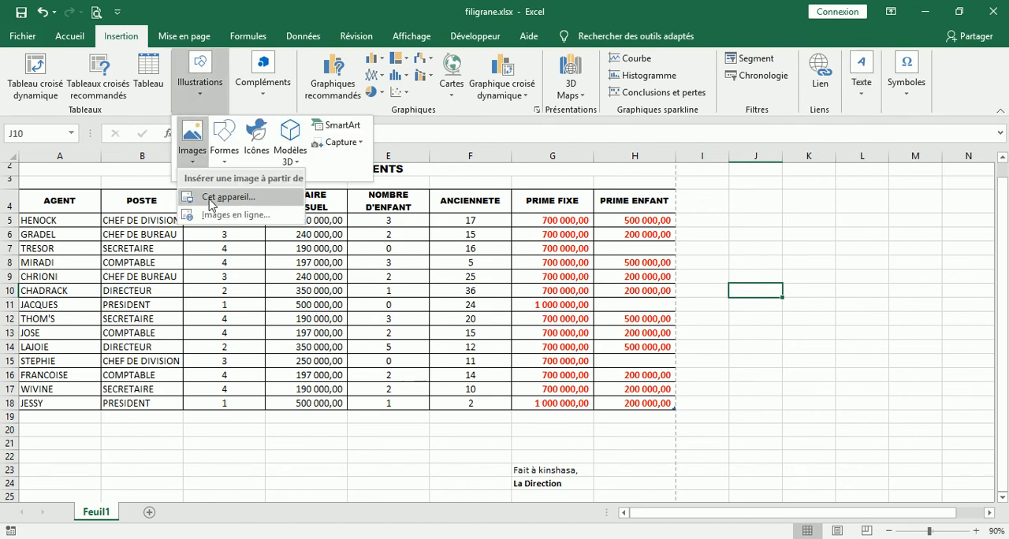
pyautogui.click(209, 198)
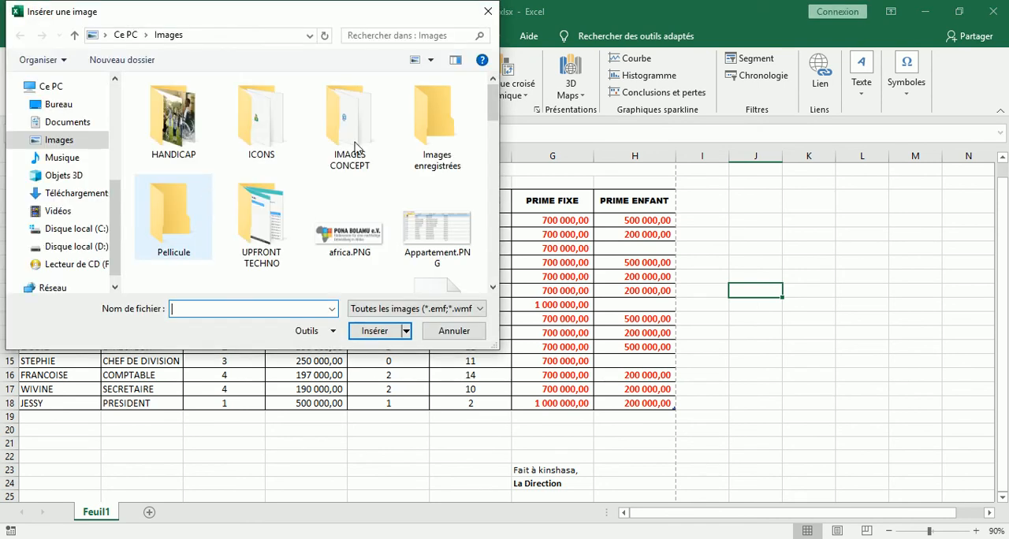
pyautogui.doubleClick(268, 122)
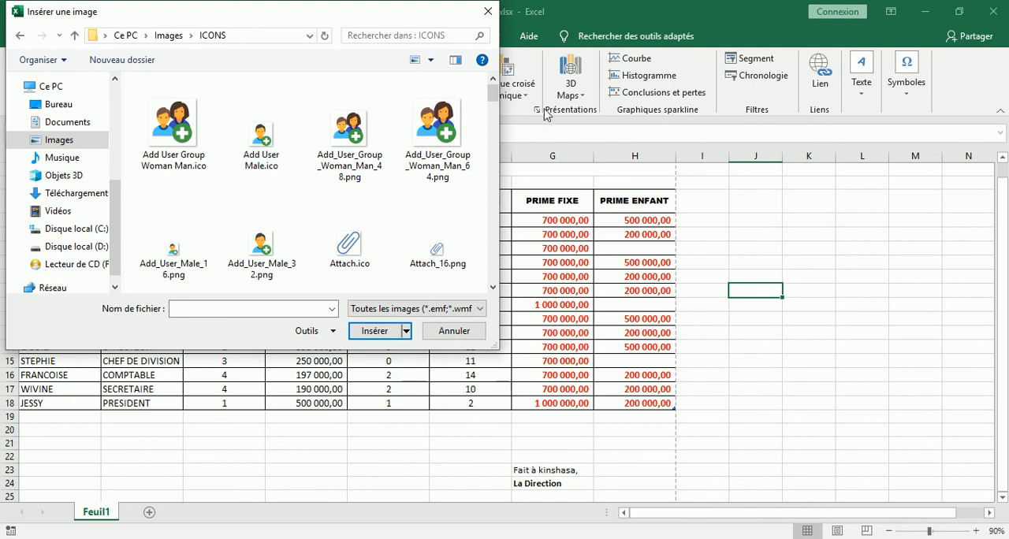
pyautogui.moveTo(494, 100); pyautogui.dragTo(495, 139)
pyautogui.click(431, 150)
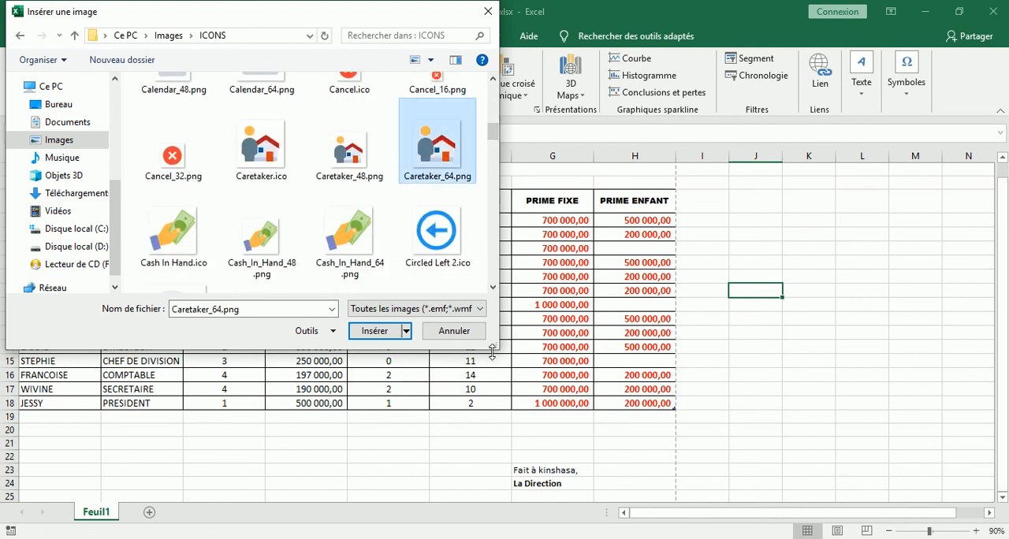
pyautogui.click(386, 334)
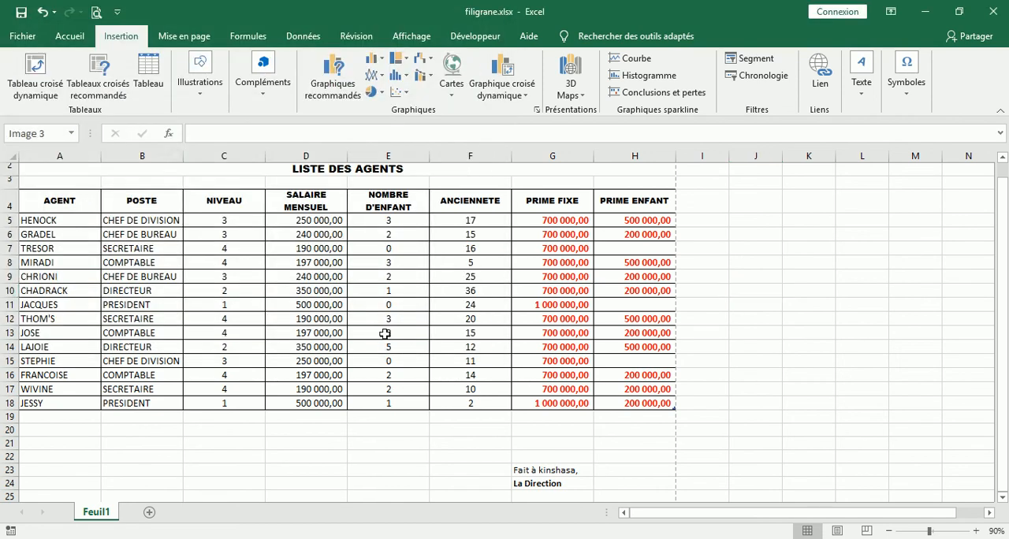
# Enlarge the Caretaker picture to about 12.11 by 12.11 cm and place it over the table from NIVEAU to ANCIENNETE.
pyautogui.moveTo(755, 314); pyautogui.dragTo(353, 317)
pyautogui.moveTo(369, 286); pyautogui.dragTo(440, 213)
pyautogui.moveTo(323, 331); pyautogui.dragTo(136, 439)
pyautogui.moveTo(312, 398); pyautogui.dragTo(352, 360)
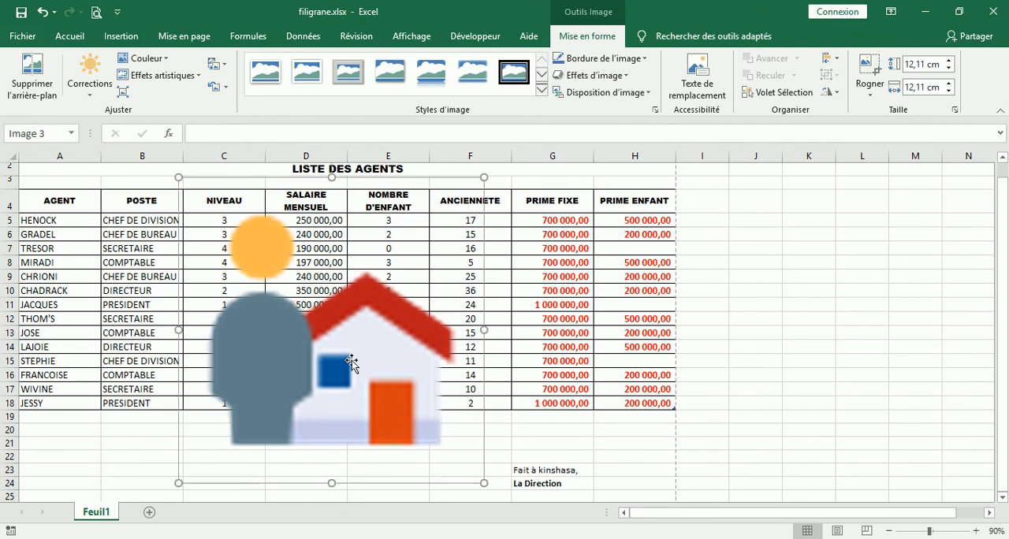
# Open the fill settings in the format options of the Caretaker picture.
pyautogui.rightClick(369, 321)
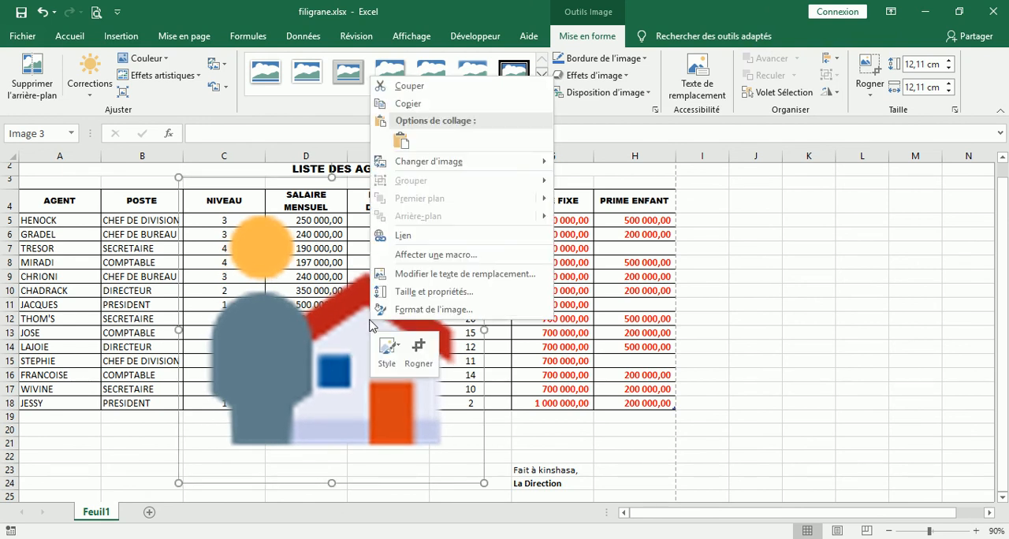
pyautogui.click(443, 310)
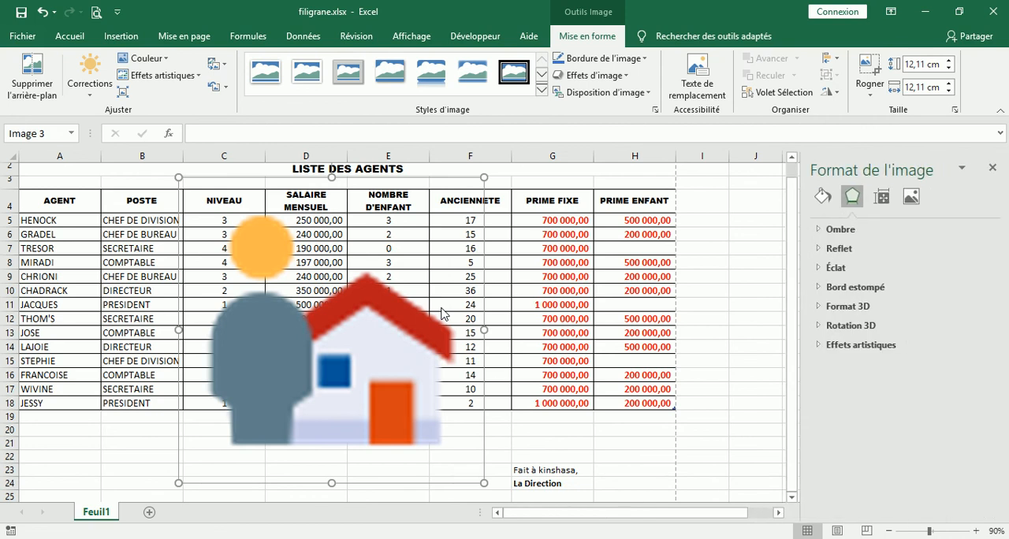
pyautogui.click(824, 199)
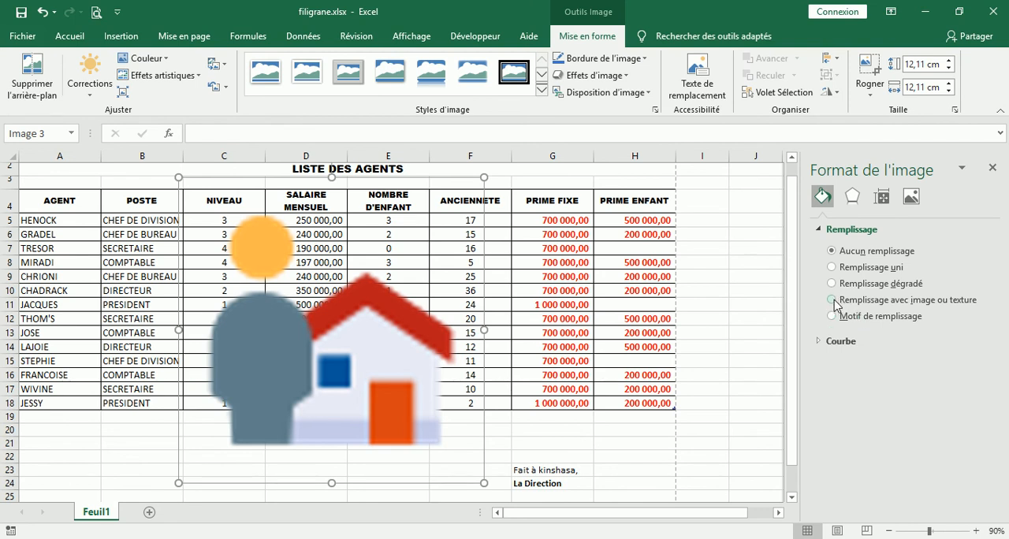
# Try a texture, a solid and a gradient fill behind the Caretaker picture and return it to no fill.
pyautogui.click(833, 300)
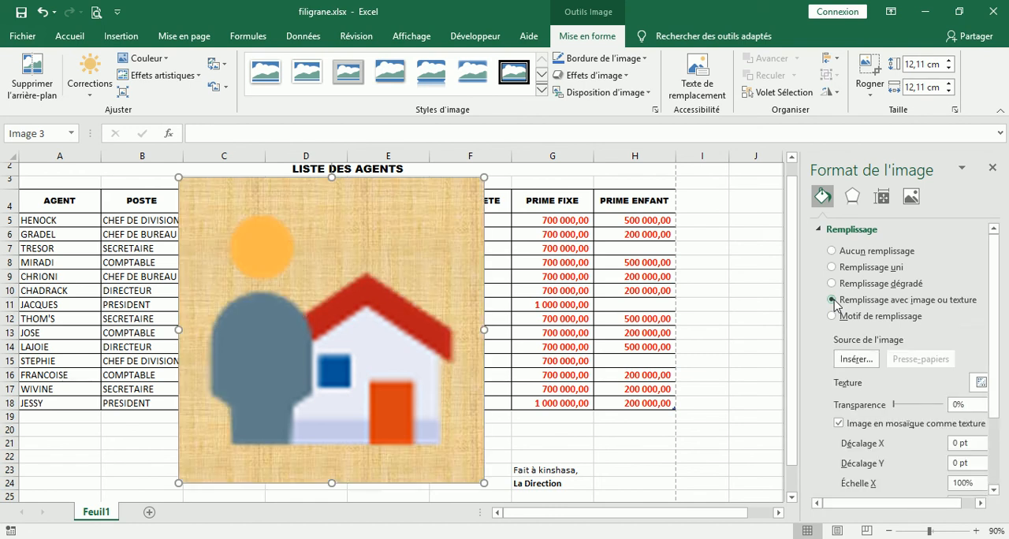
pyautogui.click(833, 268)
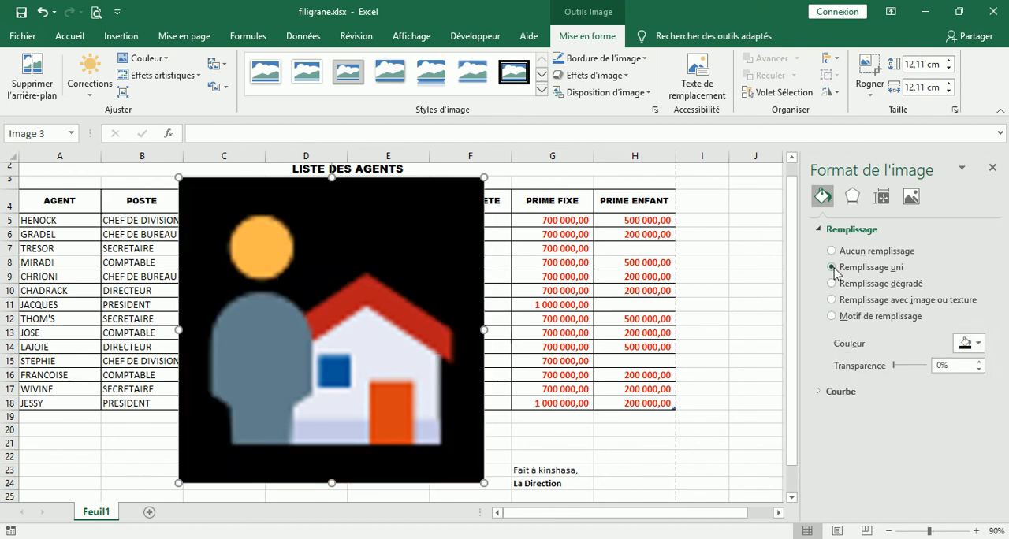
pyautogui.click(833, 284)
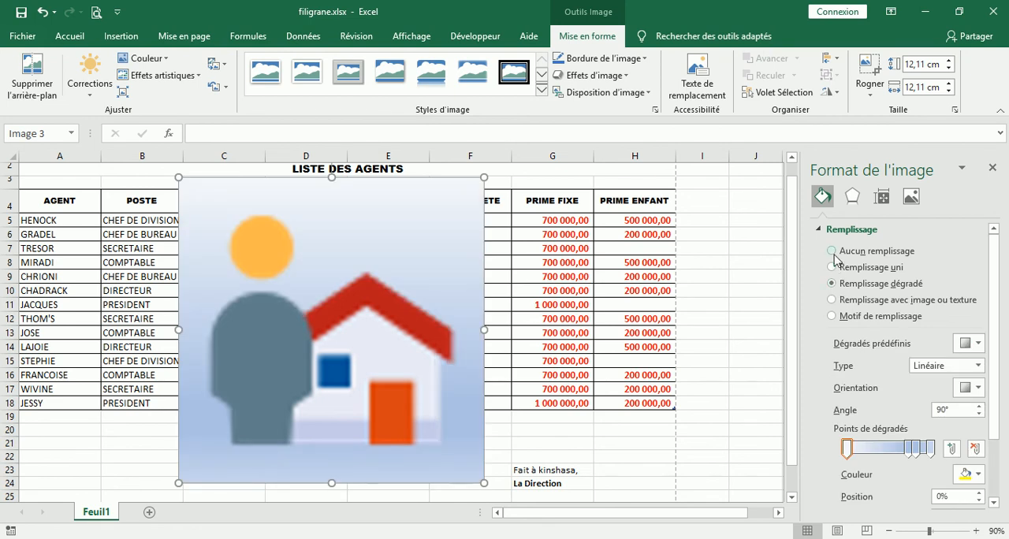
pyautogui.click(832, 251)
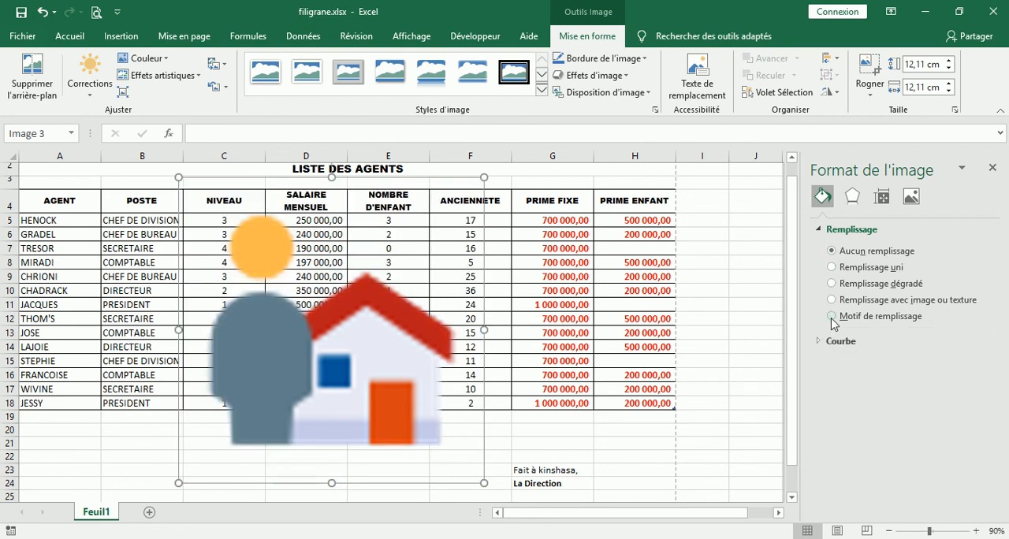
# Give the Caretaker picture a picture or texture fill and turn off tiling the picture as texture.
pyautogui.click(821, 342)
pyautogui.click(821, 344)
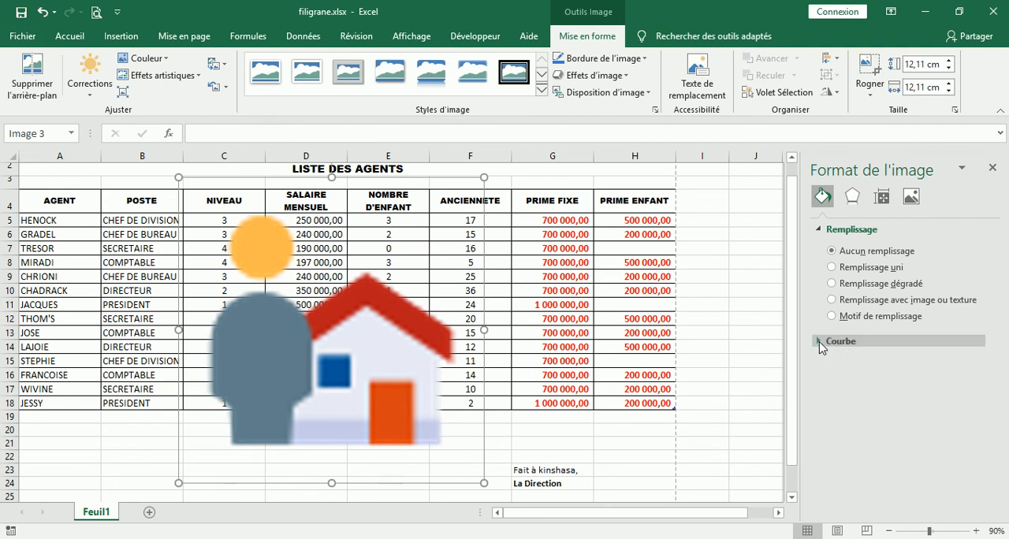
pyautogui.click(832, 301)
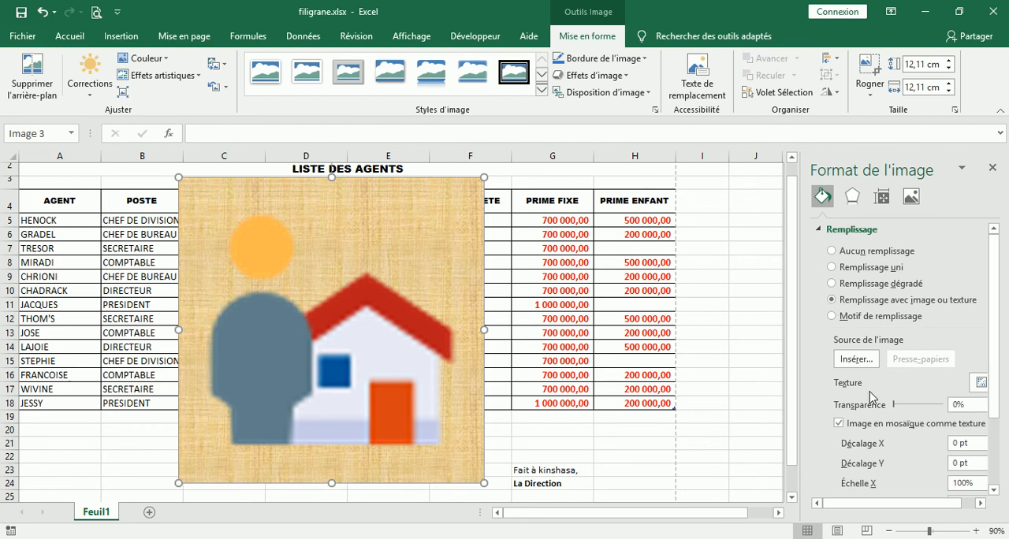
pyautogui.click(839, 424)
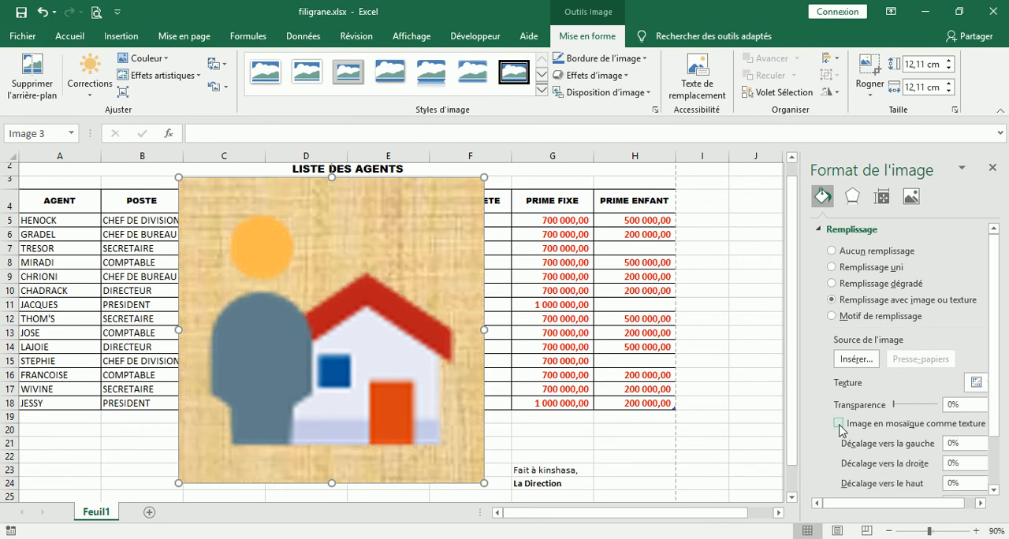
# Try tiling and a 27% transparency on the Caretaker picture's texture fill and return the picture to no fill.
pyautogui.click(839, 424)
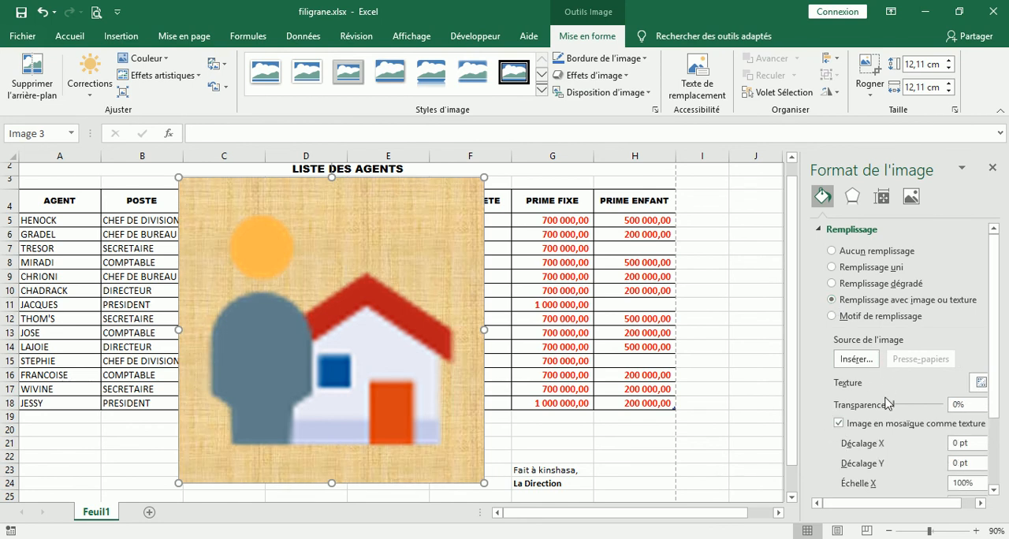
pyautogui.moveTo(897, 404)
pyautogui.mouseDown()
pyautogui.moveTo(960, 414)
pyautogui.moveTo(911, 409)
pyautogui.mouseUp()
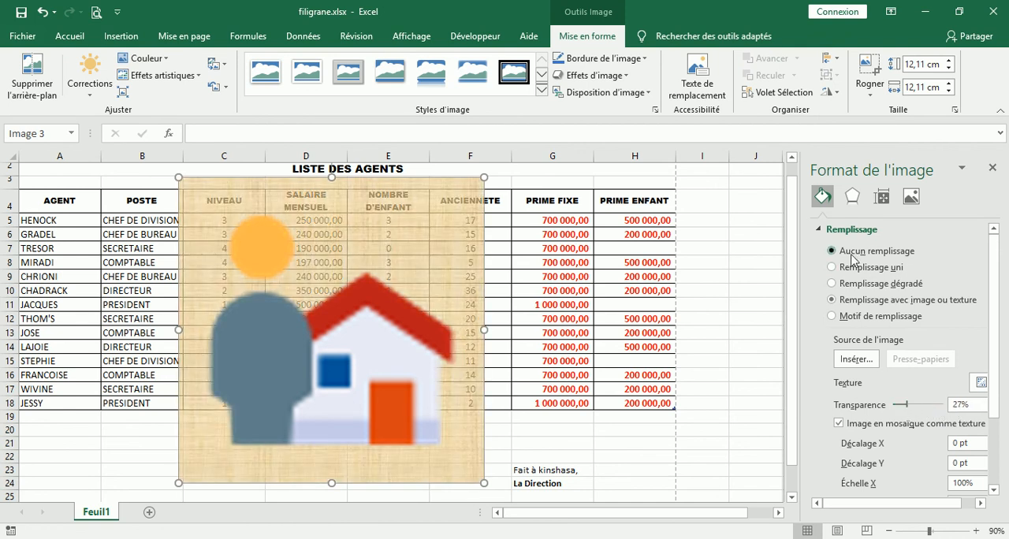
pyautogui.click(850, 254)
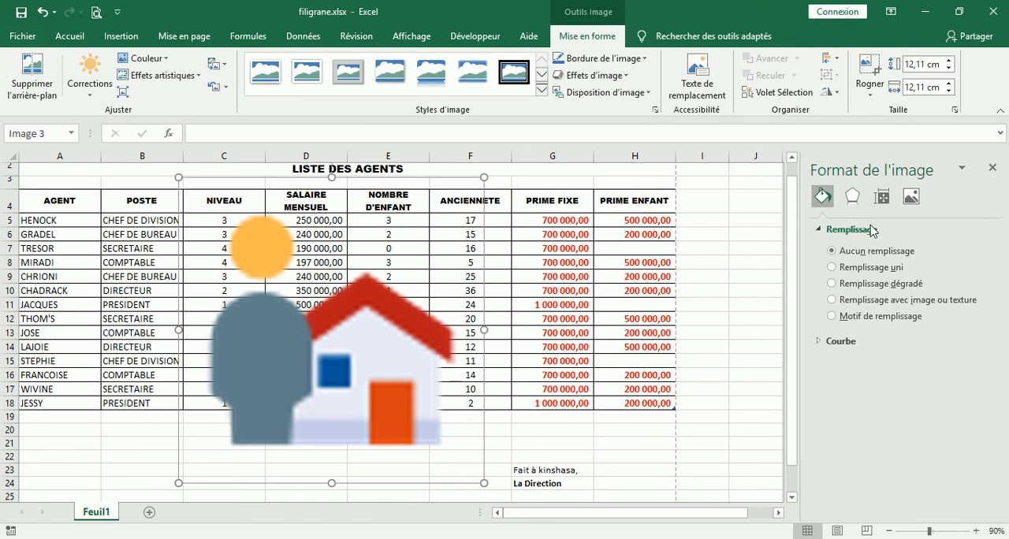
# Examine the Caretaker picture's correction, colour, effect and fill settings for a way to fade the picture.
pyautogui.click(909, 197)
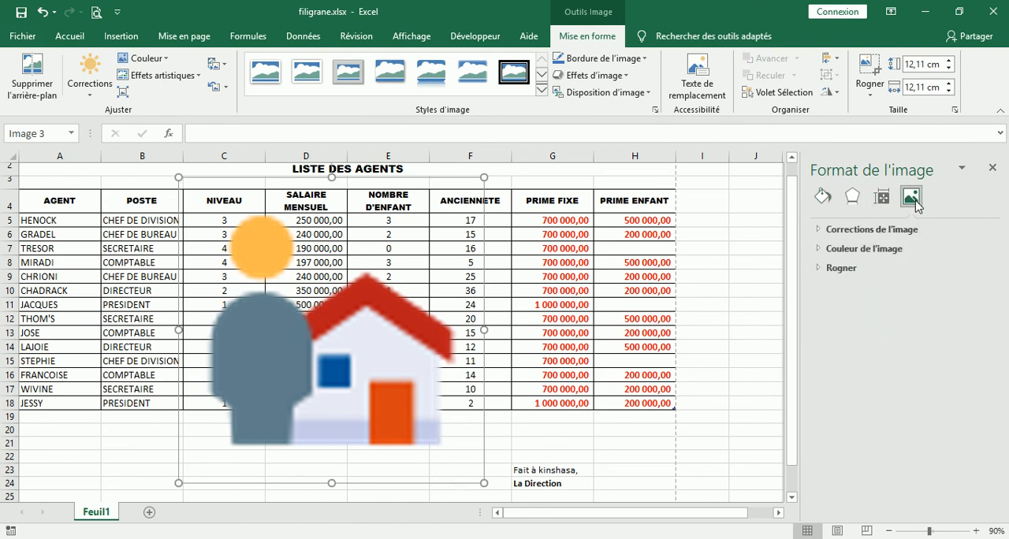
pyautogui.click(823, 231)
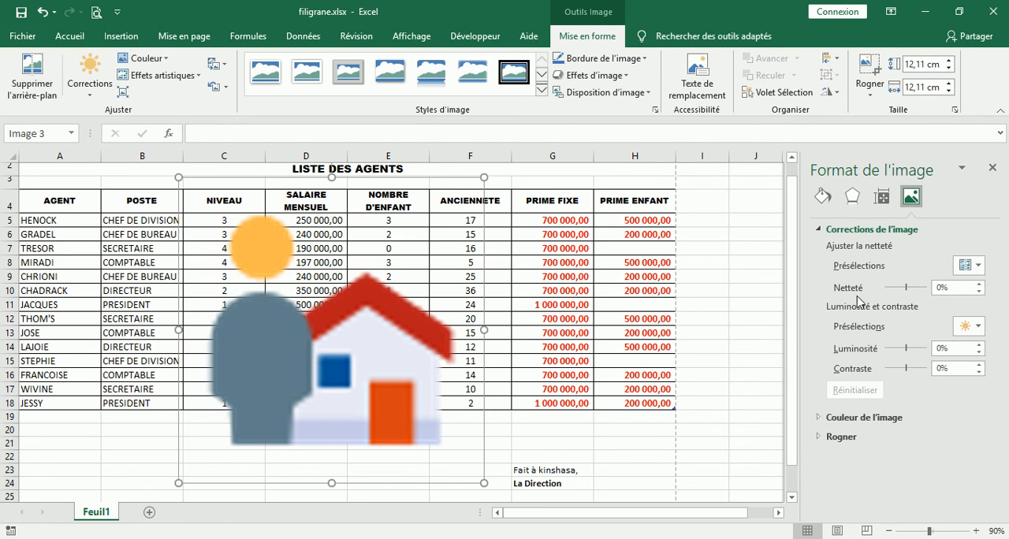
pyautogui.click(820, 419)
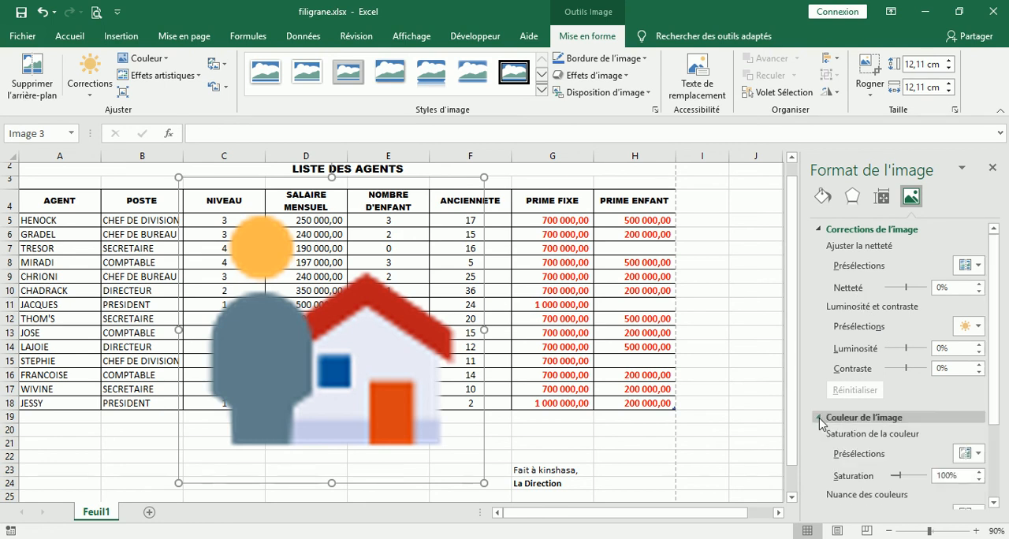
pyautogui.click(821, 418)
pyautogui.click(857, 195)
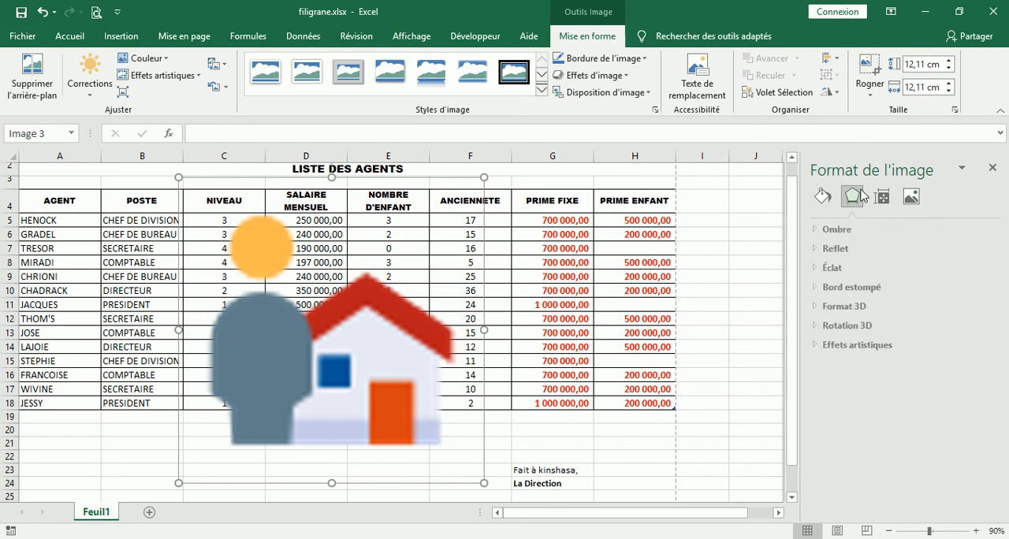
pyautogui.click(823, 197)
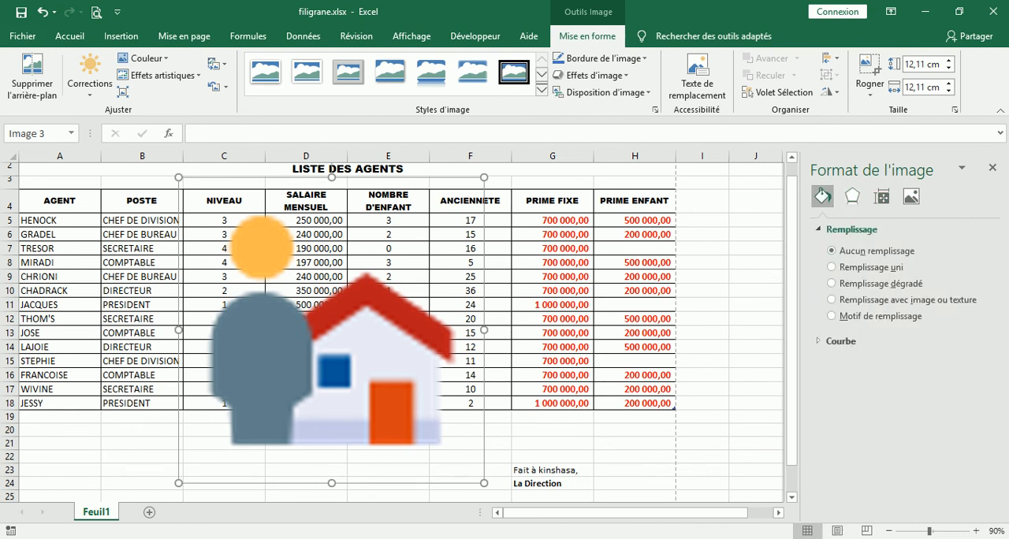
pyautogui.click(801, 524)
pyautogui.click(939, 489)
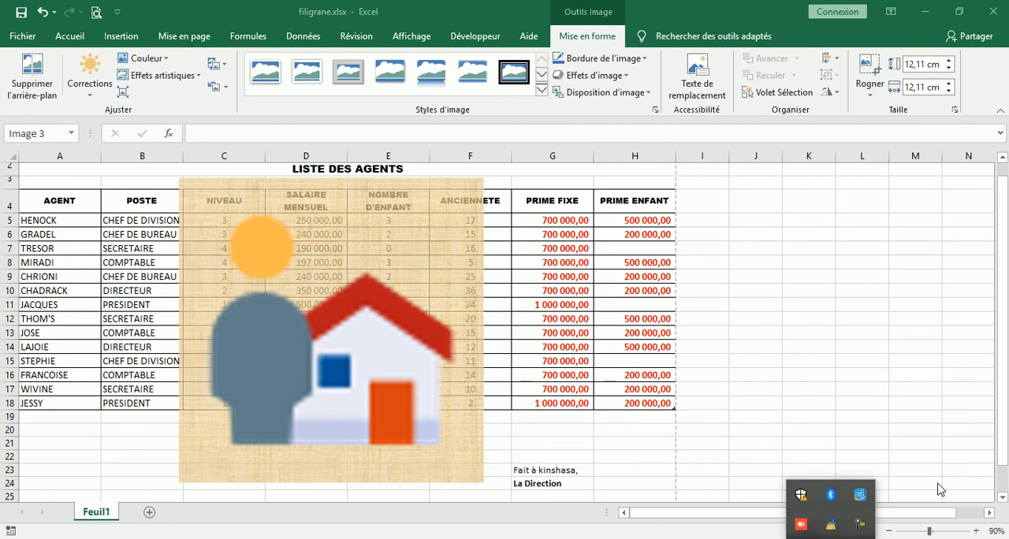
# Delete the Caretaker picture and draw a circle about 10.38 by 10.41 cm over the table from NIVEAU to ANCIENNETE.
pyautogui.click(397, 286)
pyautogui.press('Delete')
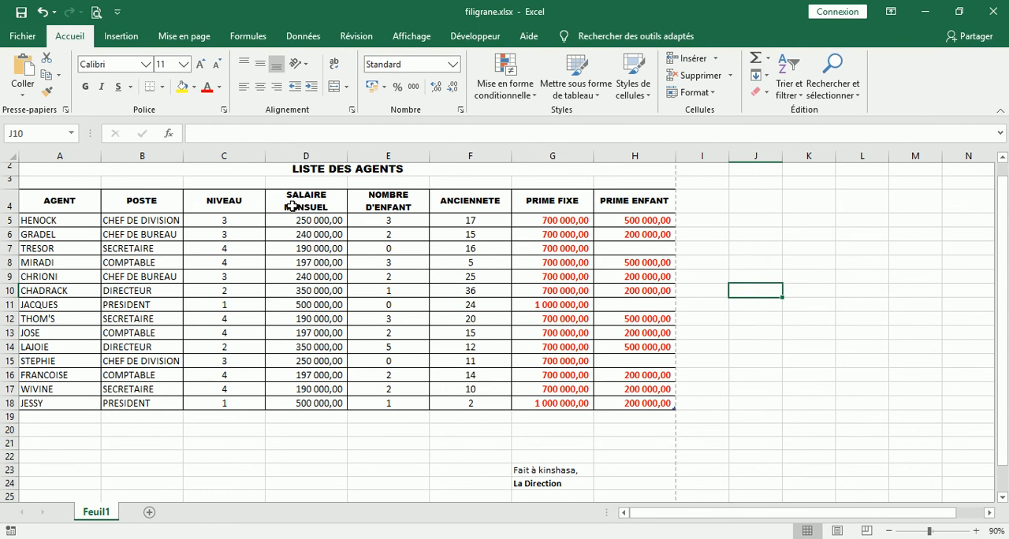
pyautogui.click(134, 41)
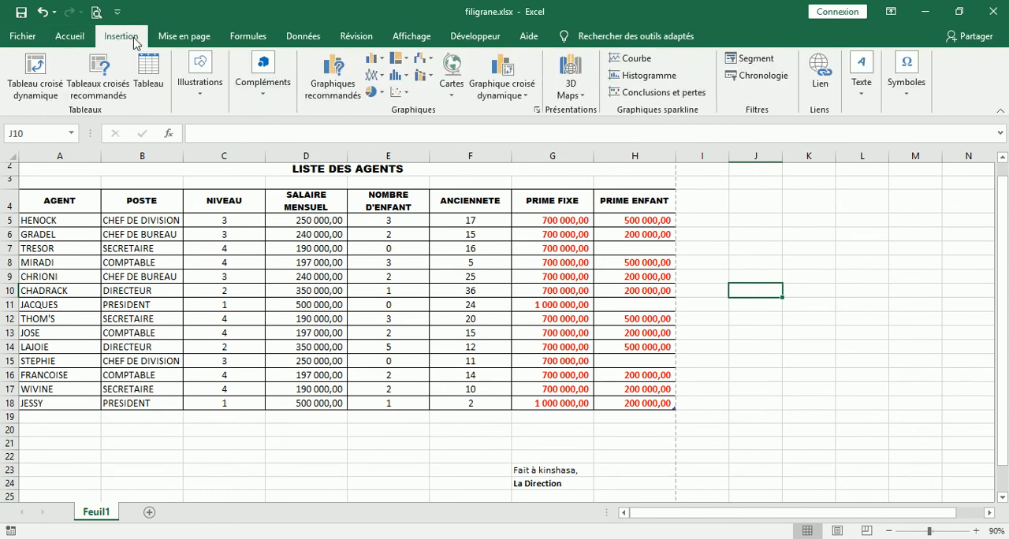
pyautogui.click(203, 97)
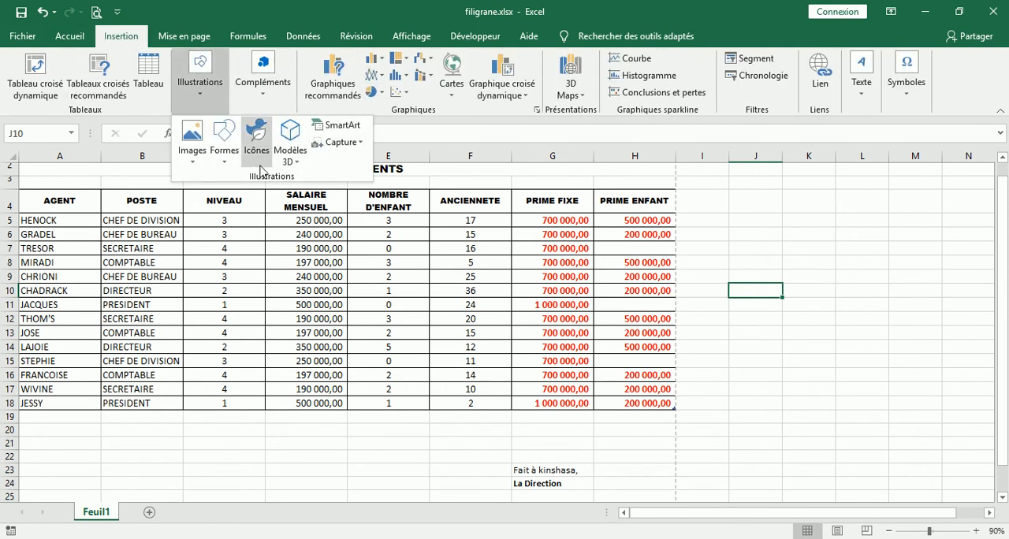
pyautogui.click(225, 161)
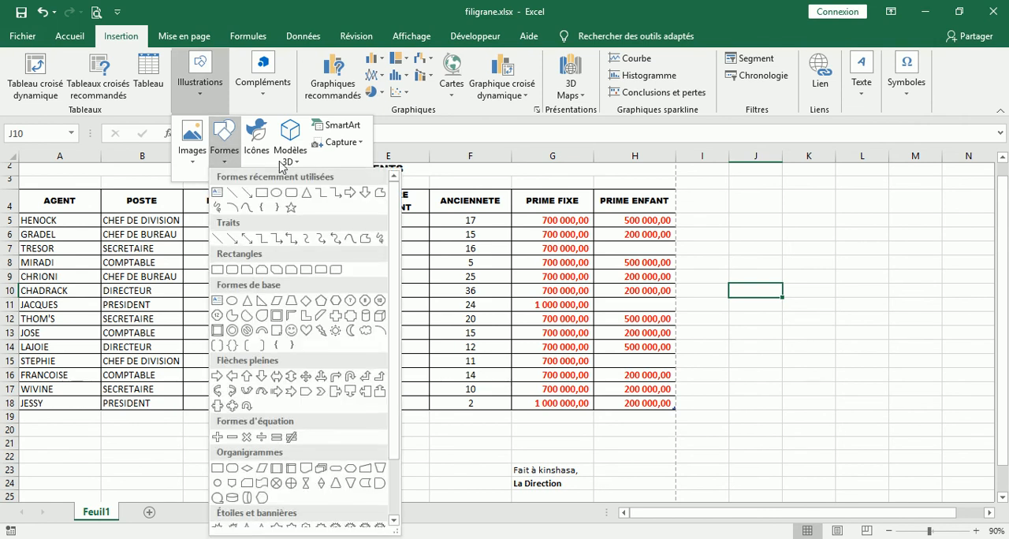
pyautogui.click(276, 193)
pyautogui.moveTo(239, 198)
pyautogui.mouseDown()
pyautogui.moveTo(318, 368)
pyautogui.moveTo(514, 451)
pyautogui.moveTo(501, 455)
pyautogui.mouseUp()
pyautogui.moveTo(383, 349); pyautogui.dragTo(336, 336)
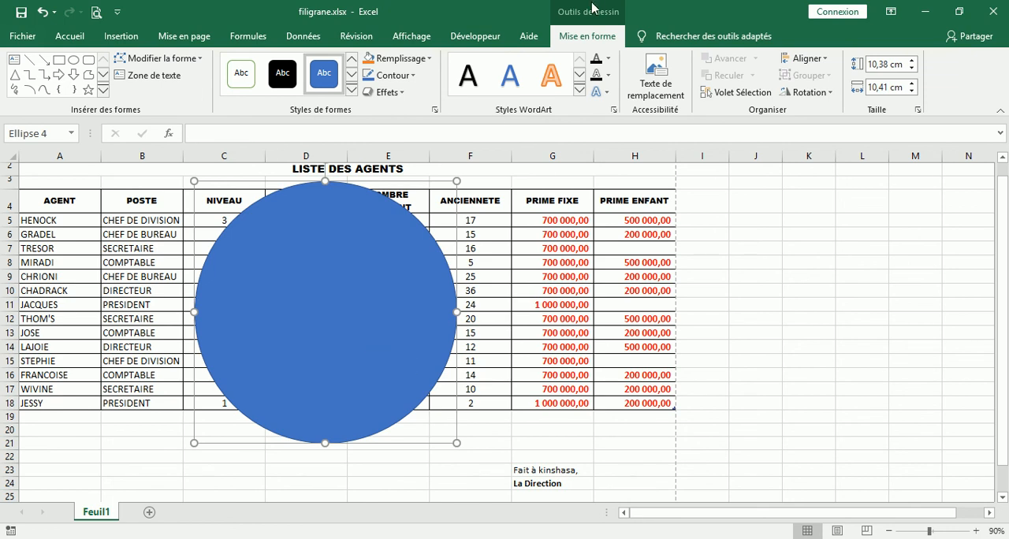
# Give the circle a picture fill using the file Caretaker_64.png from the ICONS folder.
pyautogui.click(430, 59)
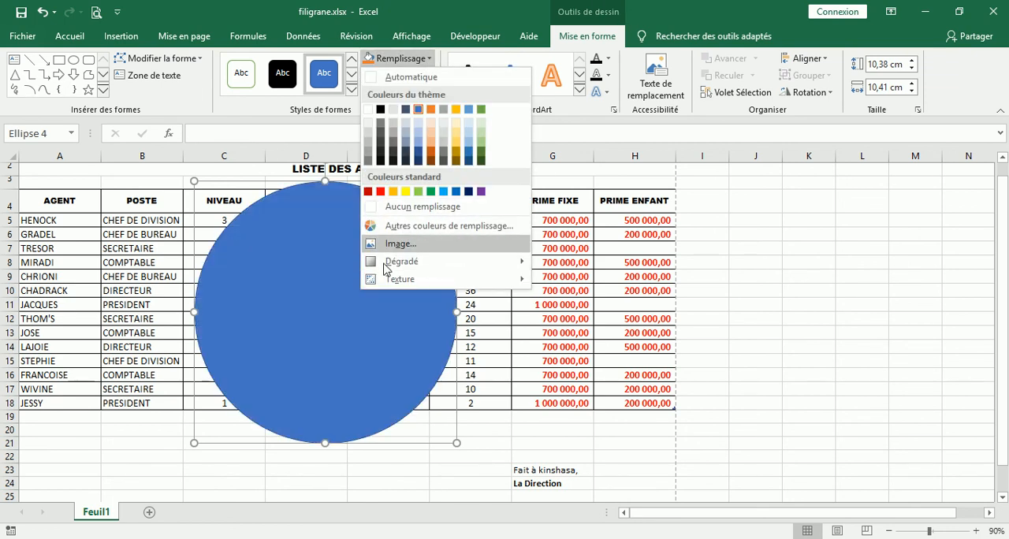
pyautogui.rightClick(333, 328)
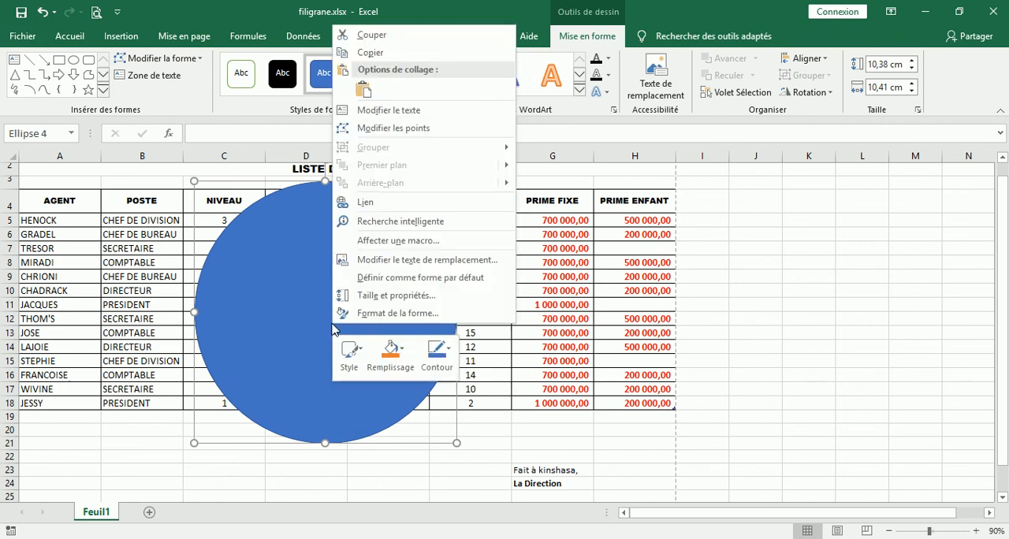
pyautogui.click(373, 314)
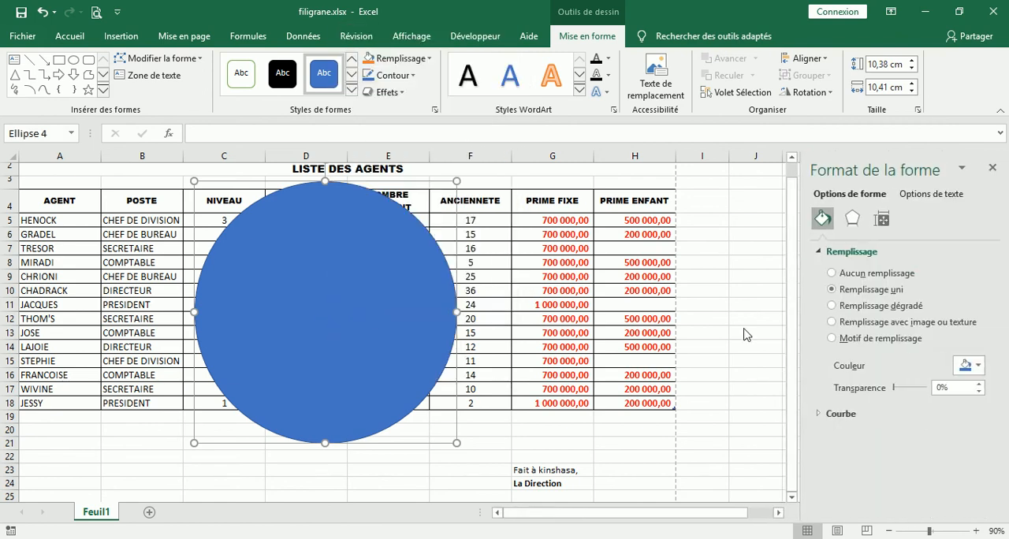
pyautogui.click(833, 323)
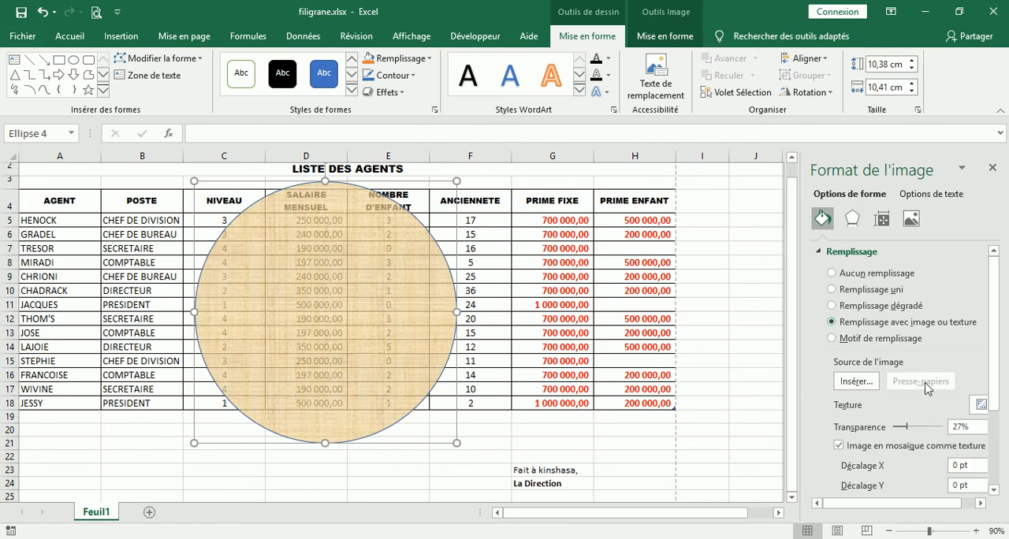
pyautogui.click(860, 382)
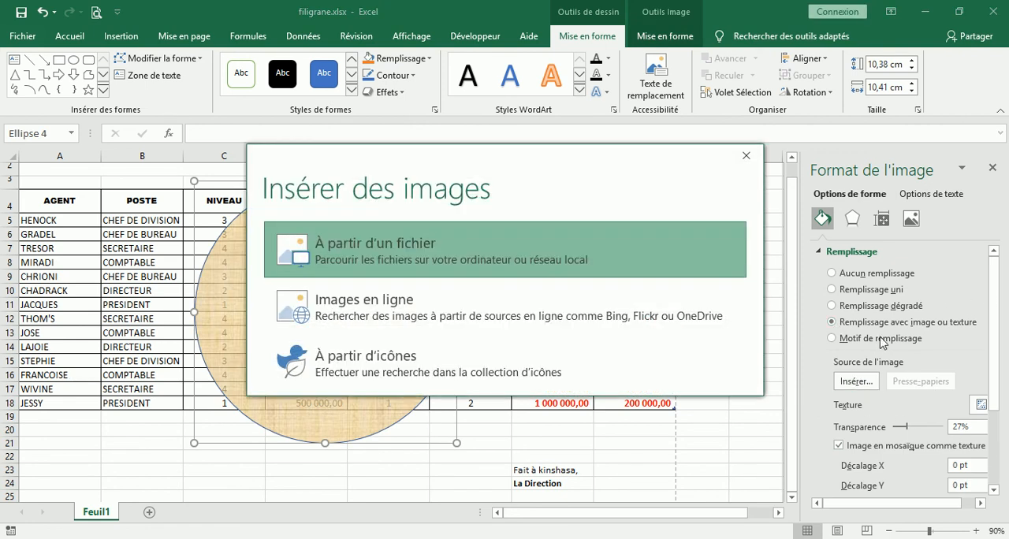
pyautogui.click(402, 247)
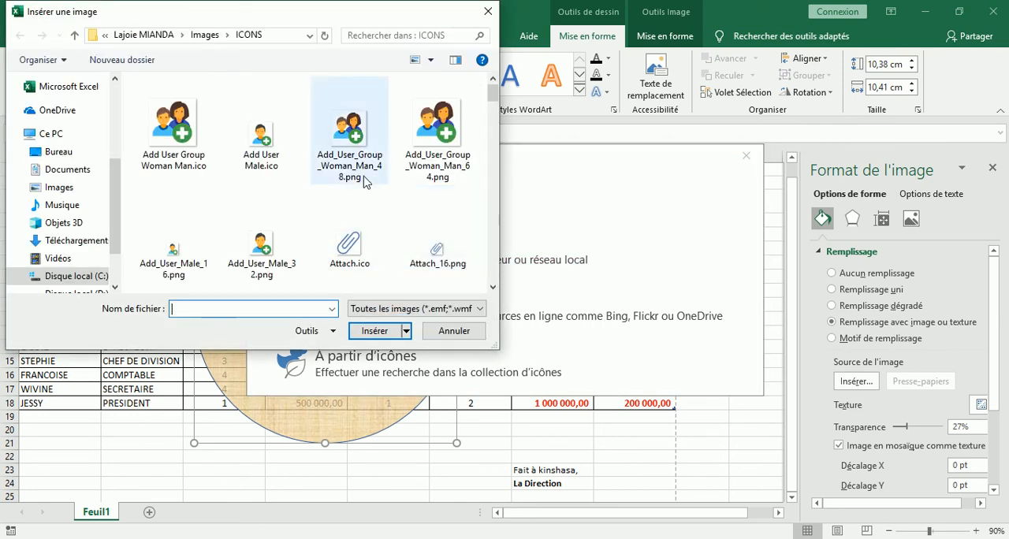
pyautogui.moveTo(495, 92); pyautogui.dragTo(495, 127)
pyautogui.click(438, 173)
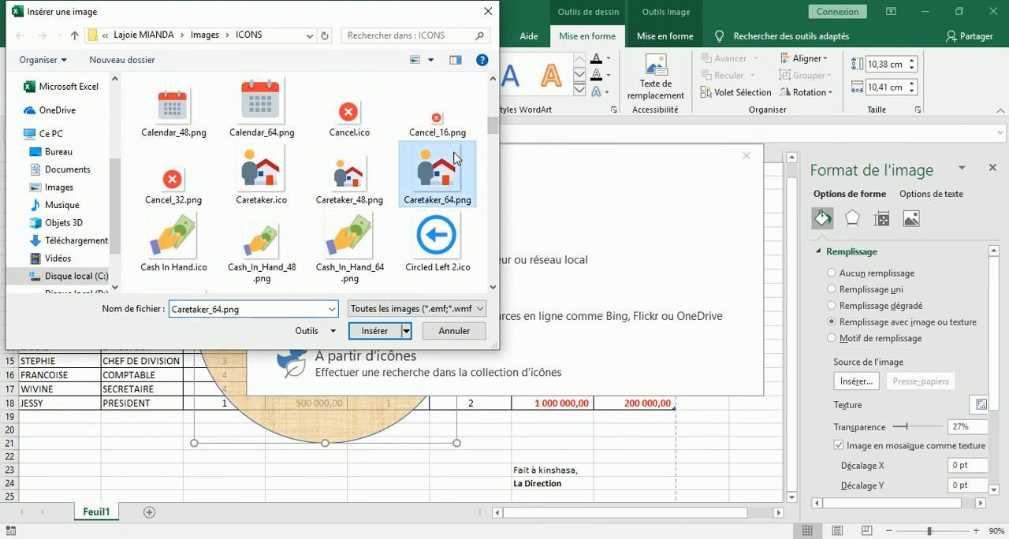
pyautogui.click(374, 331)
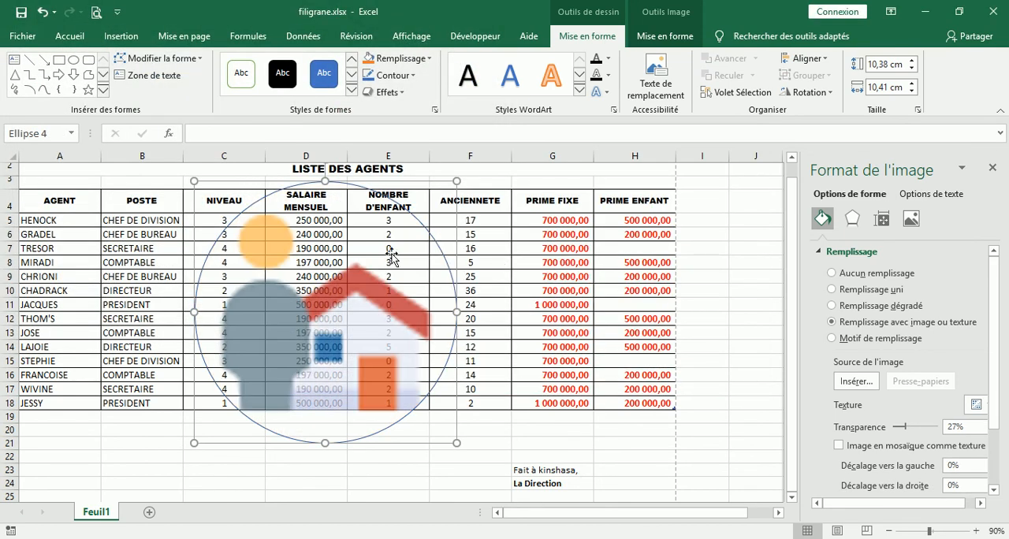
# Remove the picture-filled circle's outline and enlarge it to about 11.91 cm high by 12.52 cm wide over the middle of the table.
pyautogui.click(415, 76)
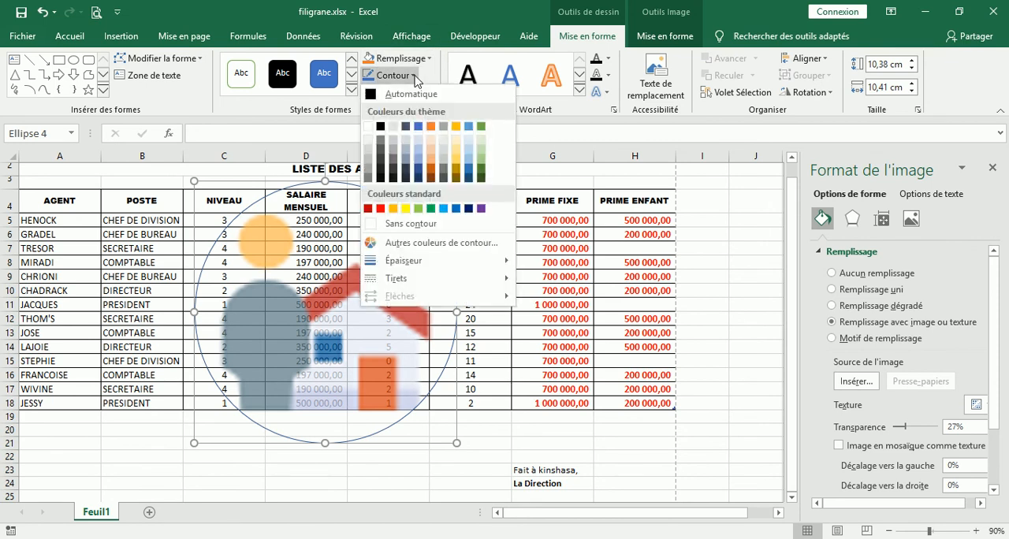
pyautogui.click(400, 225)
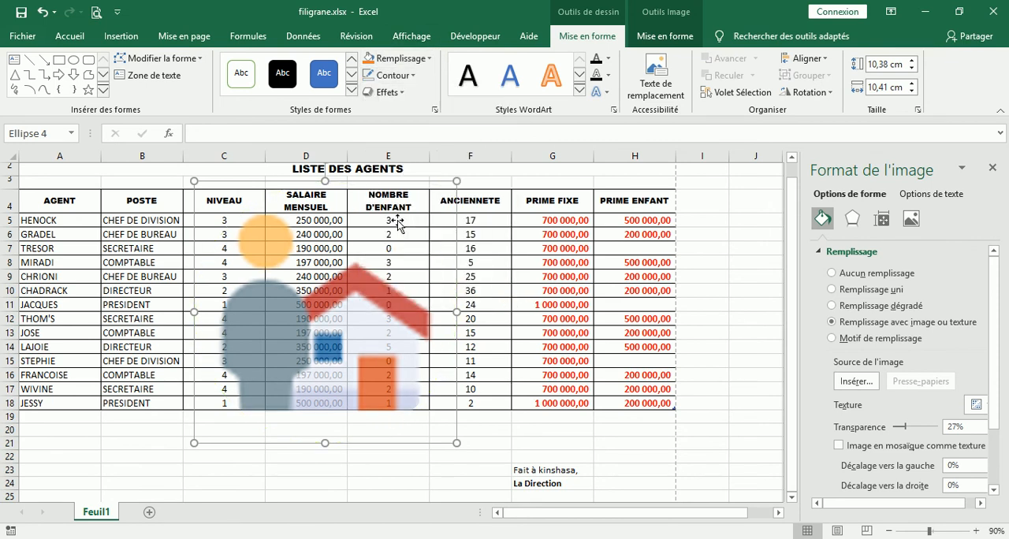
pyautogui.moveTo(194, 444); pyautogui.dragTo(141, 481)
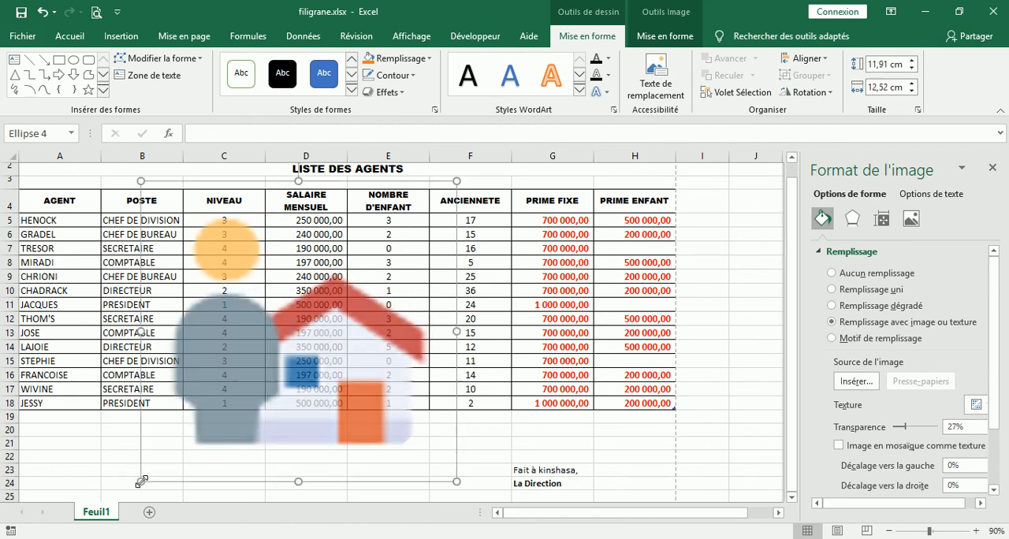
pyautogui.moveTo(322, 331); pyautogui.dragTo(353, 313)
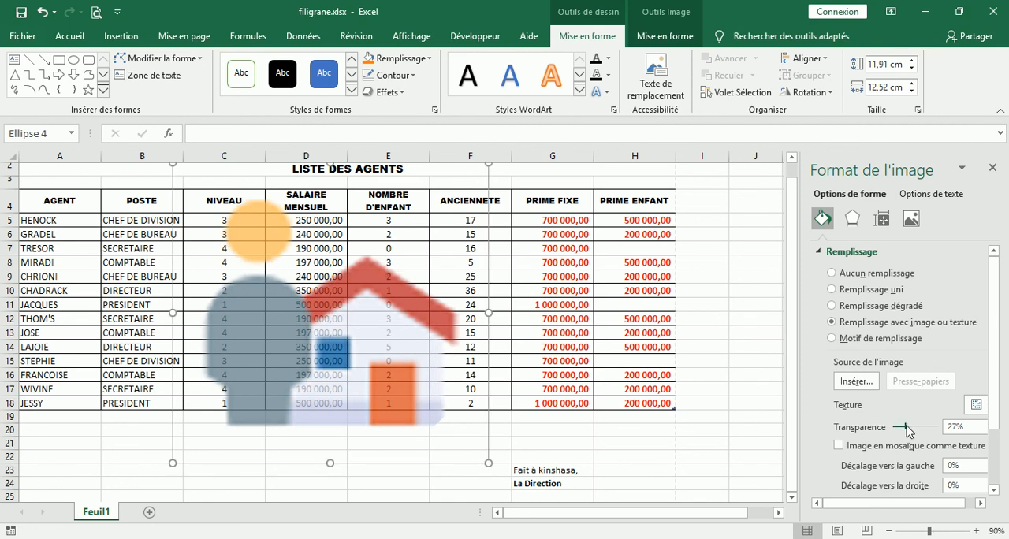
# Enlarge the picture-filled shape to about 12.38 by 12.82 cm and set its fill transparency to 91%.
pyautogui.moveTo(906, 427); pyautogui.dragTo(934, 432)
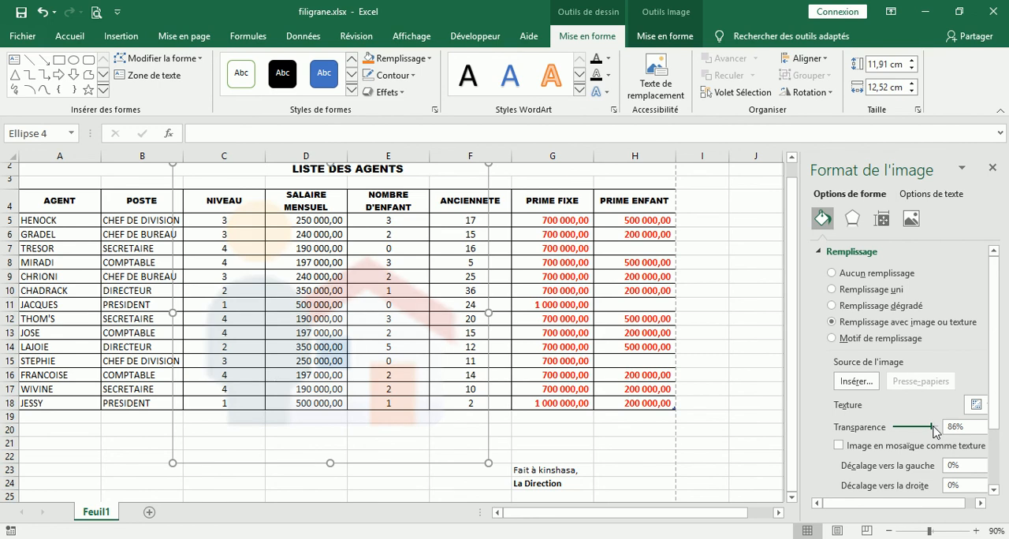
pyautogui.moveTo(176, 466); pyautogui.dragTo(166, 475)
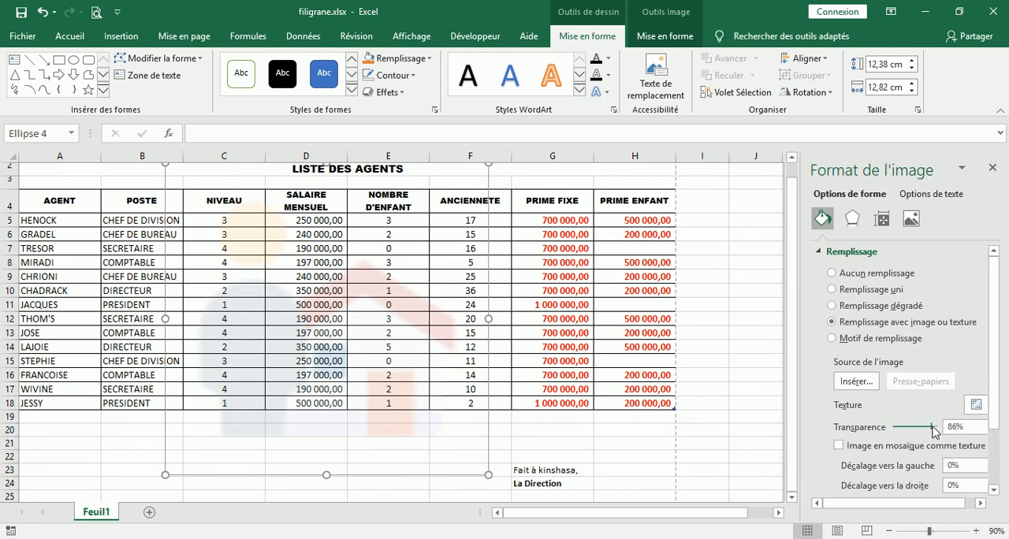
pyautogui.moveTo(934, 432); pyautogui.dragTo(936, 431)
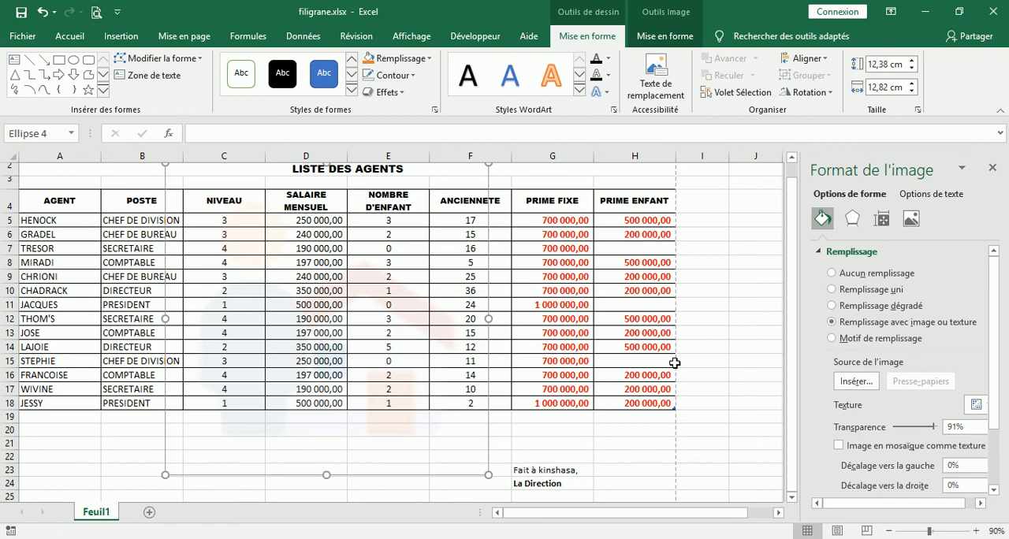
pyautogui.click(525, 455)
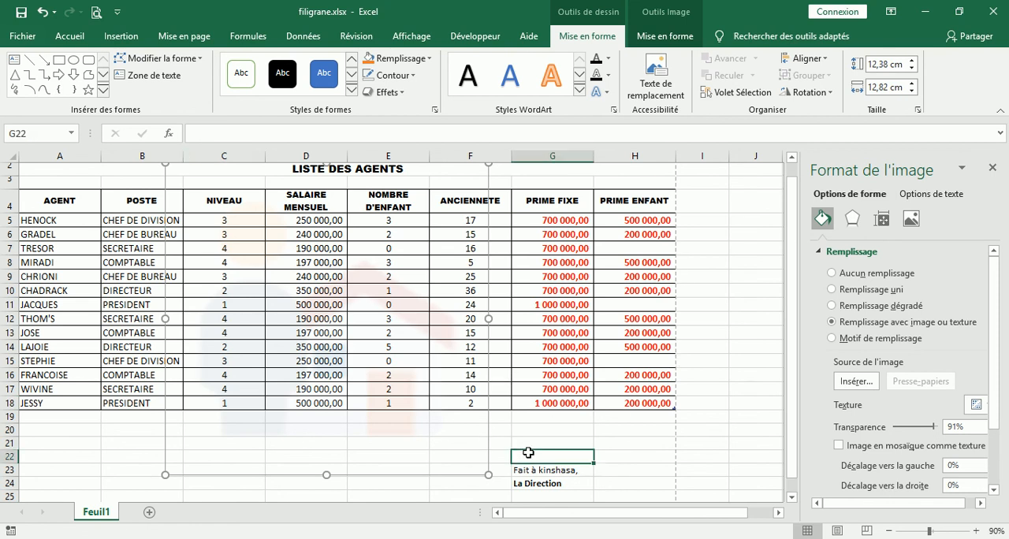
# Centre the sheet horizontally on the printed page, check the watermark in the print preview and return to the worksheet.
pyautogui.click(96, 12)
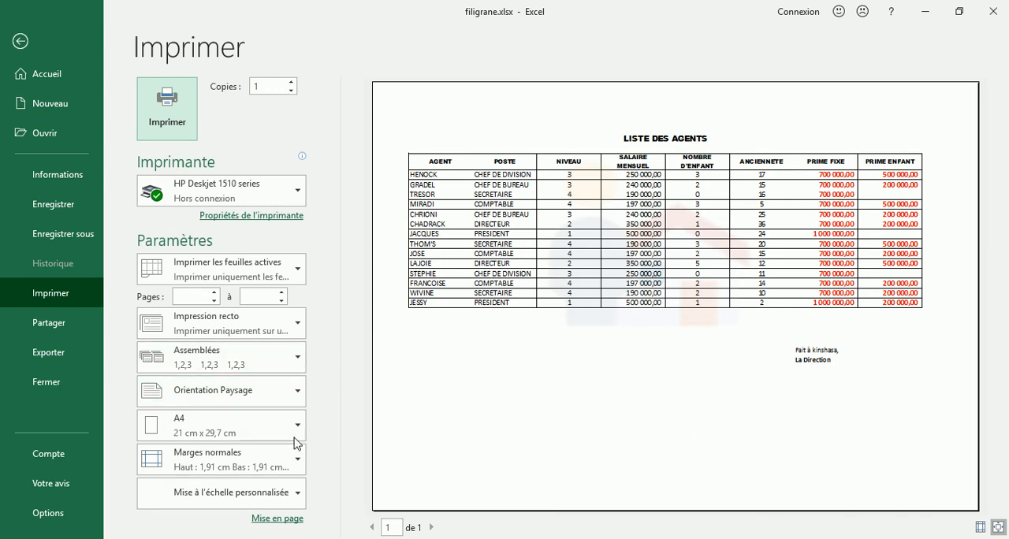
pyautogui.click(280, 525)
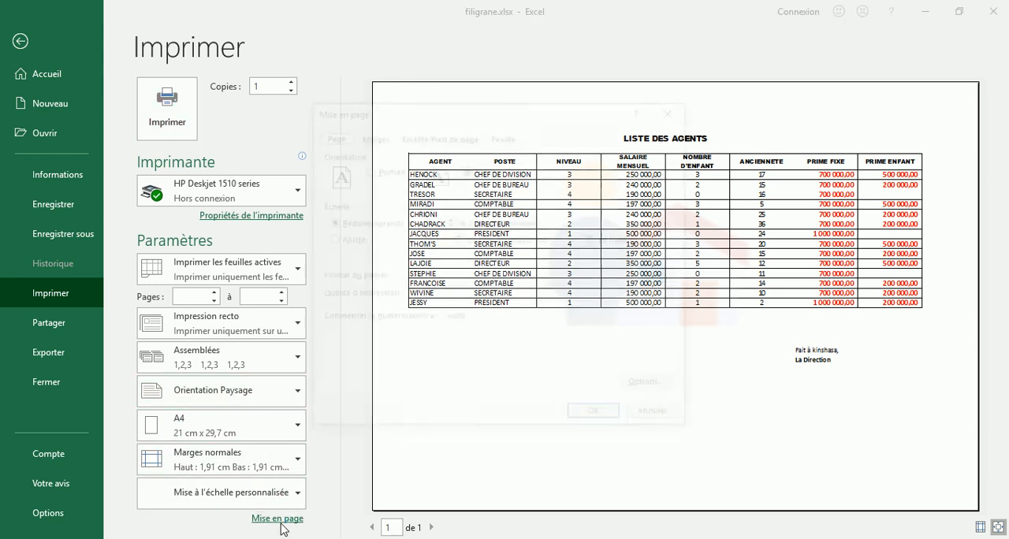
pyautogui.click(372, 135)
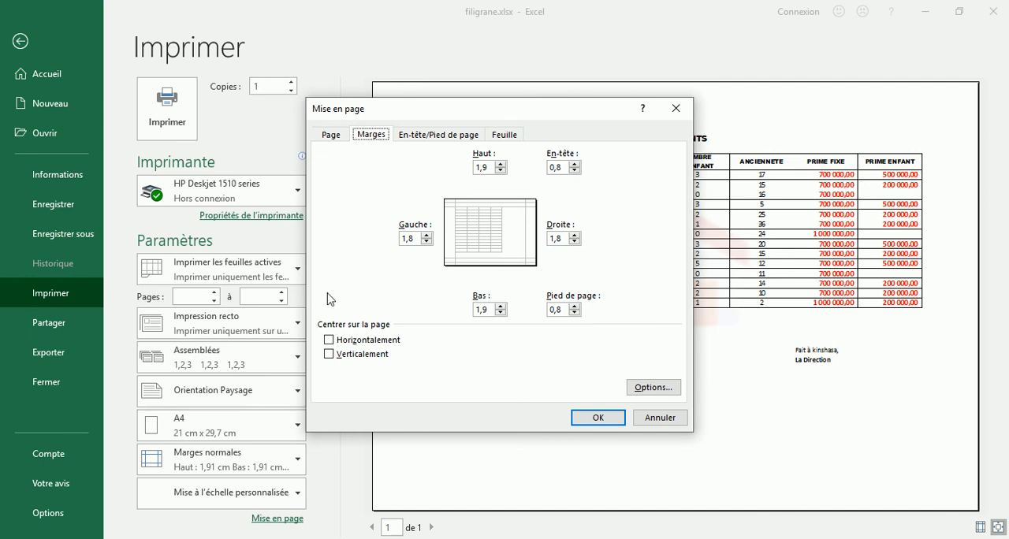
pyautogui.click(329, 341)
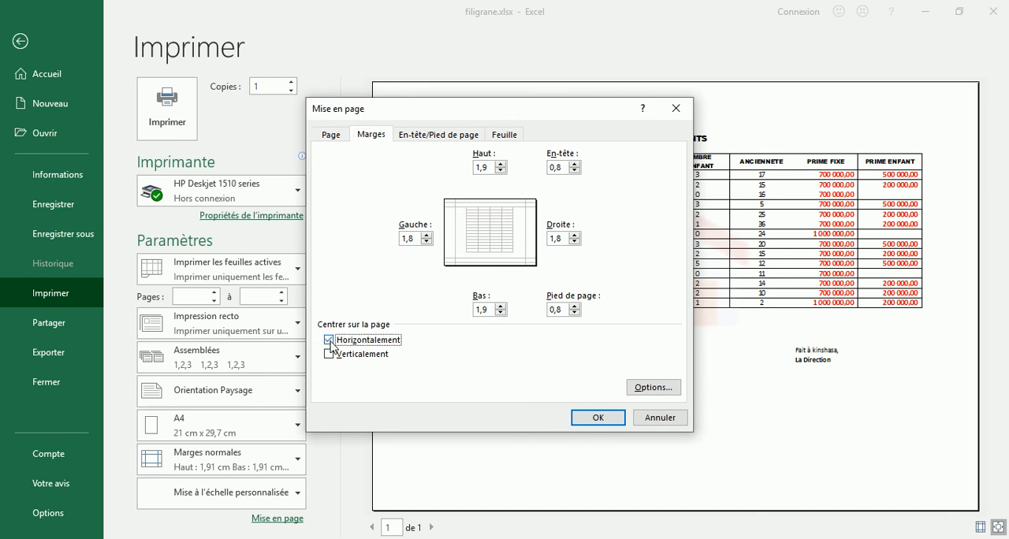
pyautogui.click(600, 420)
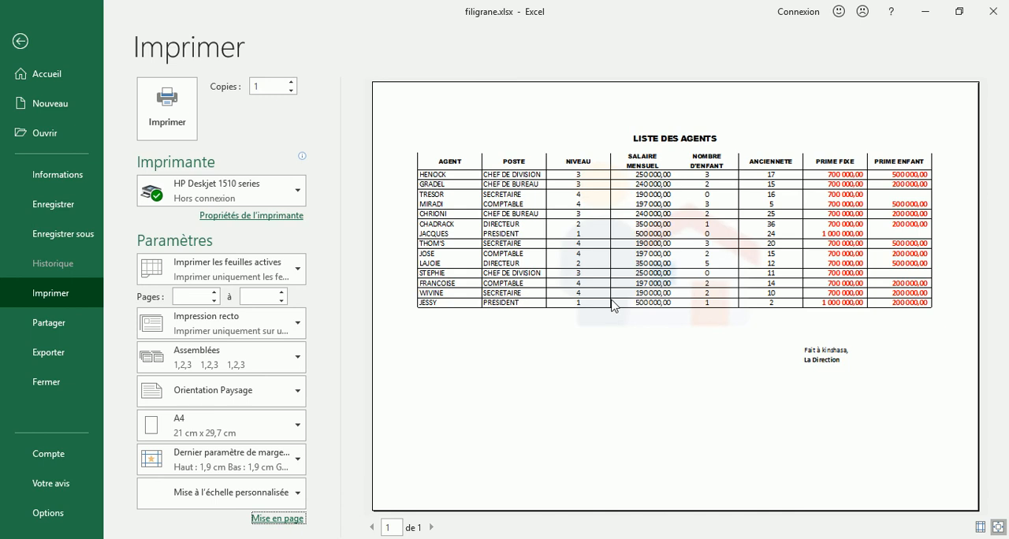
pyautogui.click(26, 42)
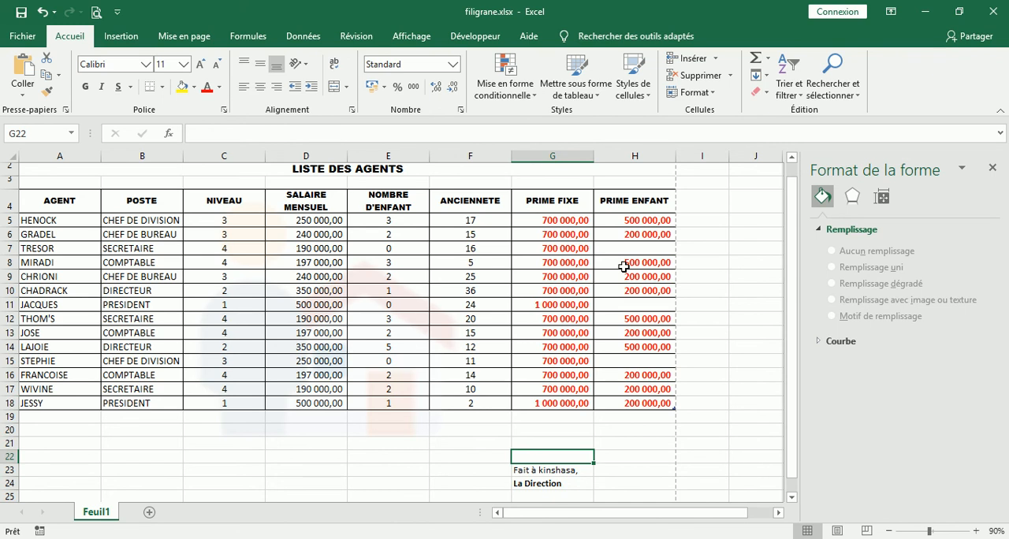
# Close filigrane.xlsx without saving, close Stock marchandise.xlsx and show the Consulting TV.png image in Photos.
pyautogui.click(995, 16)
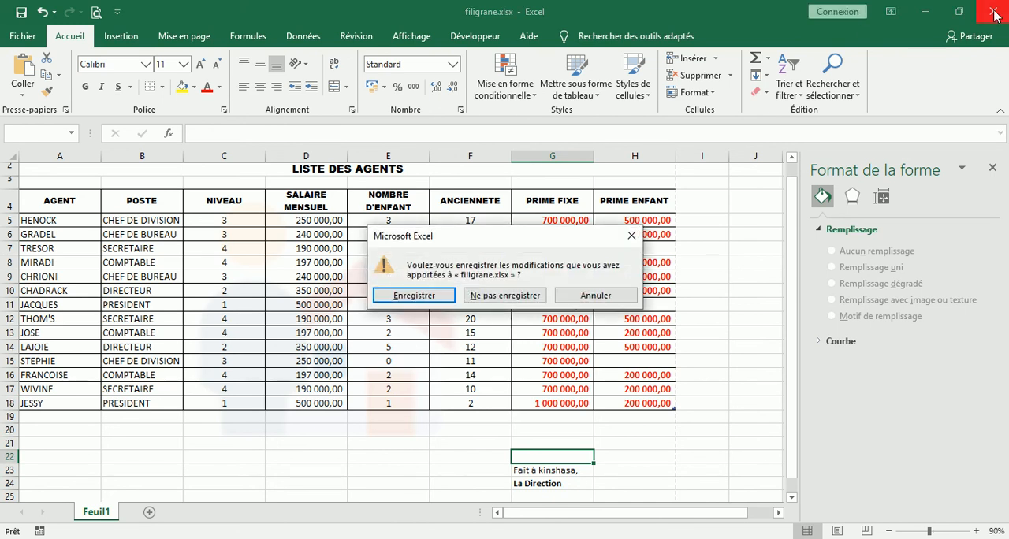
pyautogui.click(514, 295)
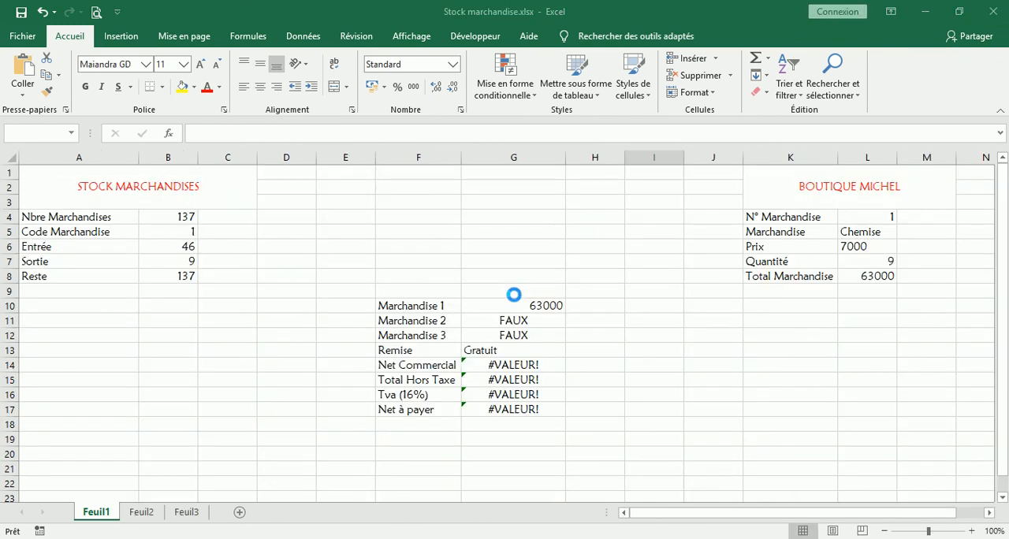
pyautogui.click(994, 12)
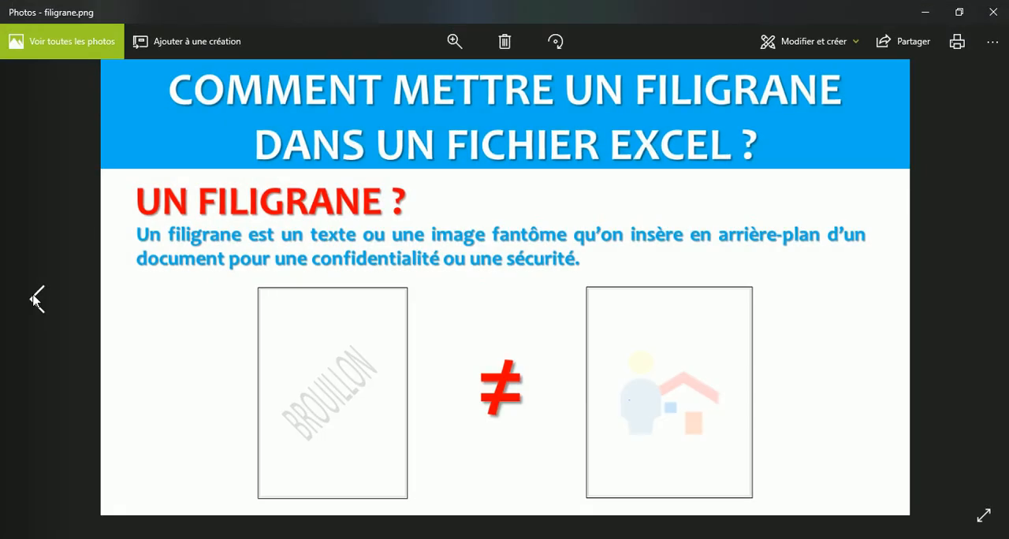
pyautogui.click(34, 300)
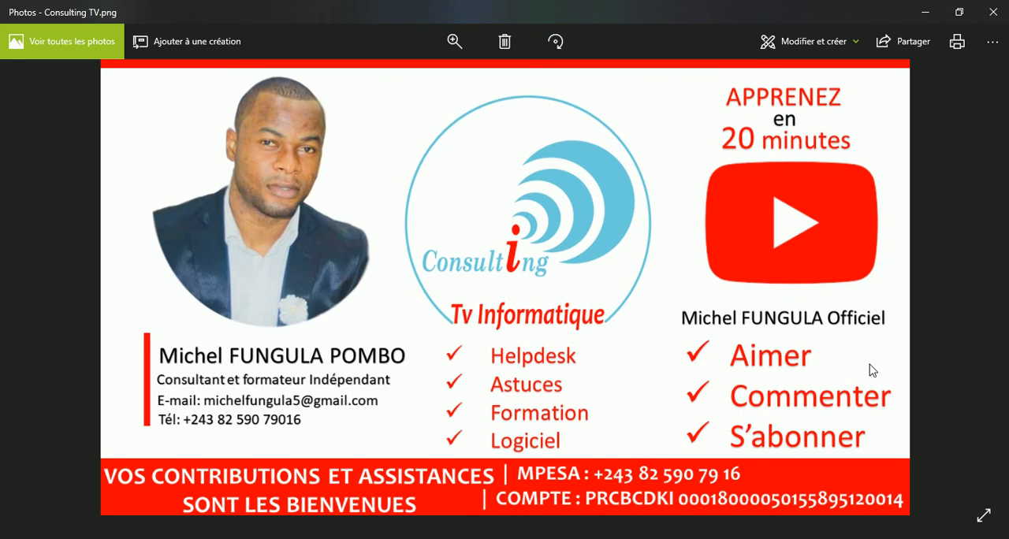